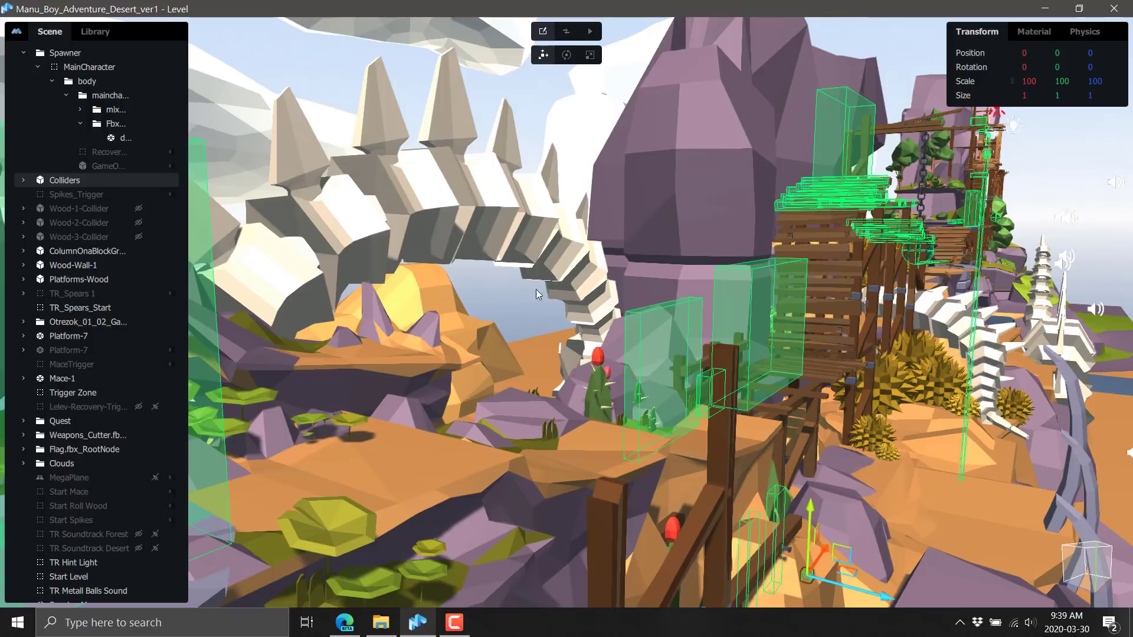
- Survey the level from the character's starting platform and inspect the trigger boxes at the cactus ledge and the wooden bridge
right_drag(500, 309, 356, 285)
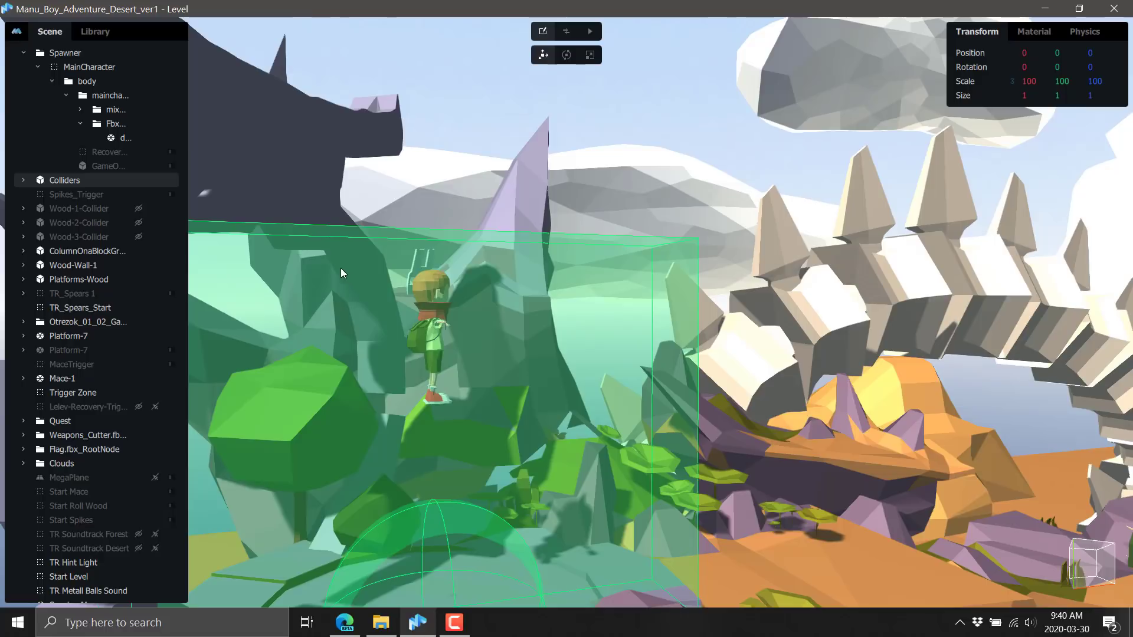
right_drag(820, 392, 879, 426)
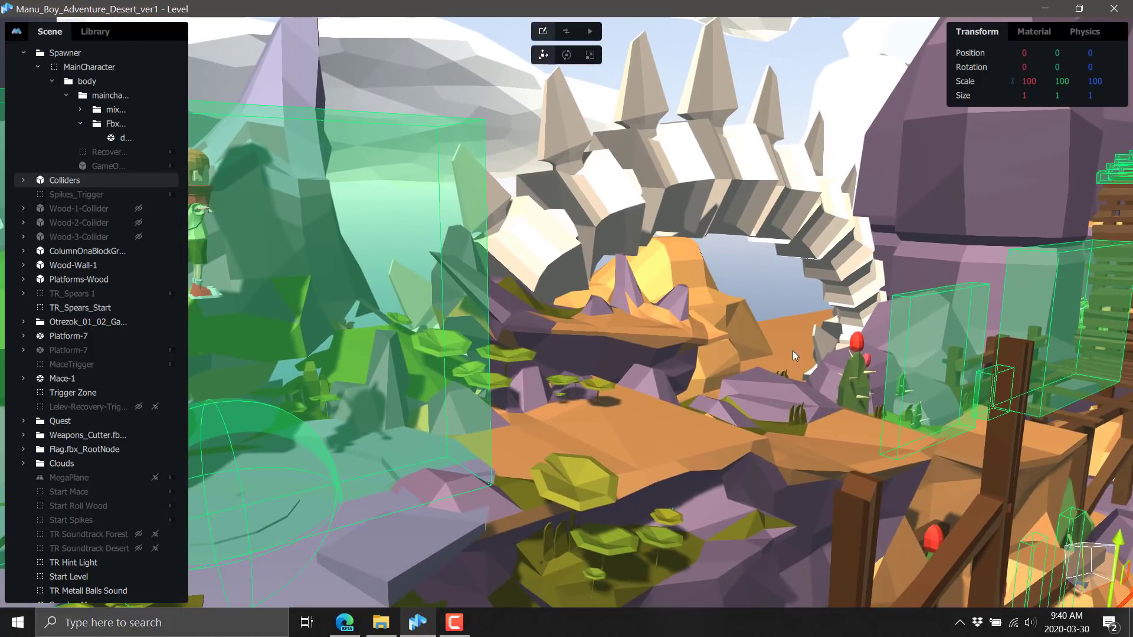
right_drag(792, 350, 635, 306)
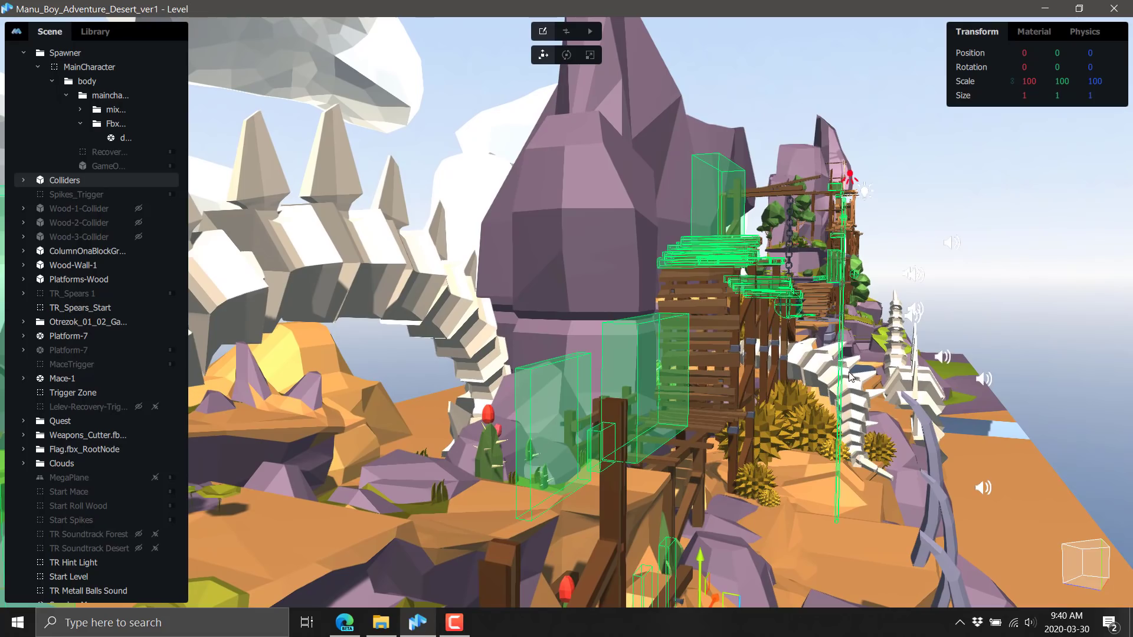
right_drag(850, 378, 687, 401)
click(383, 386)
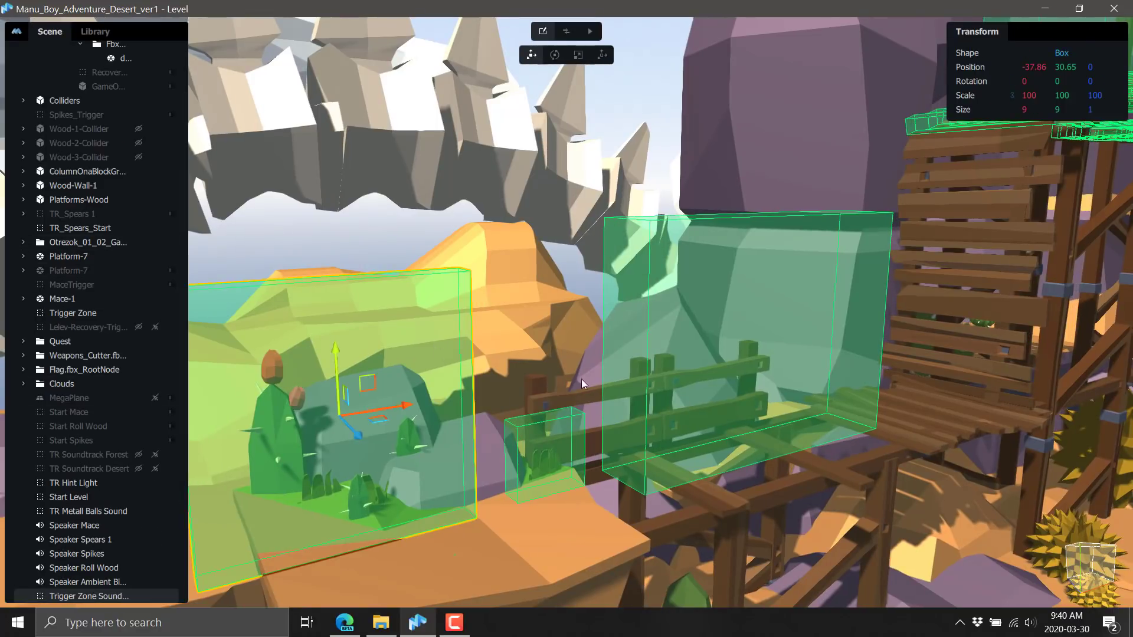
click(745, 372)
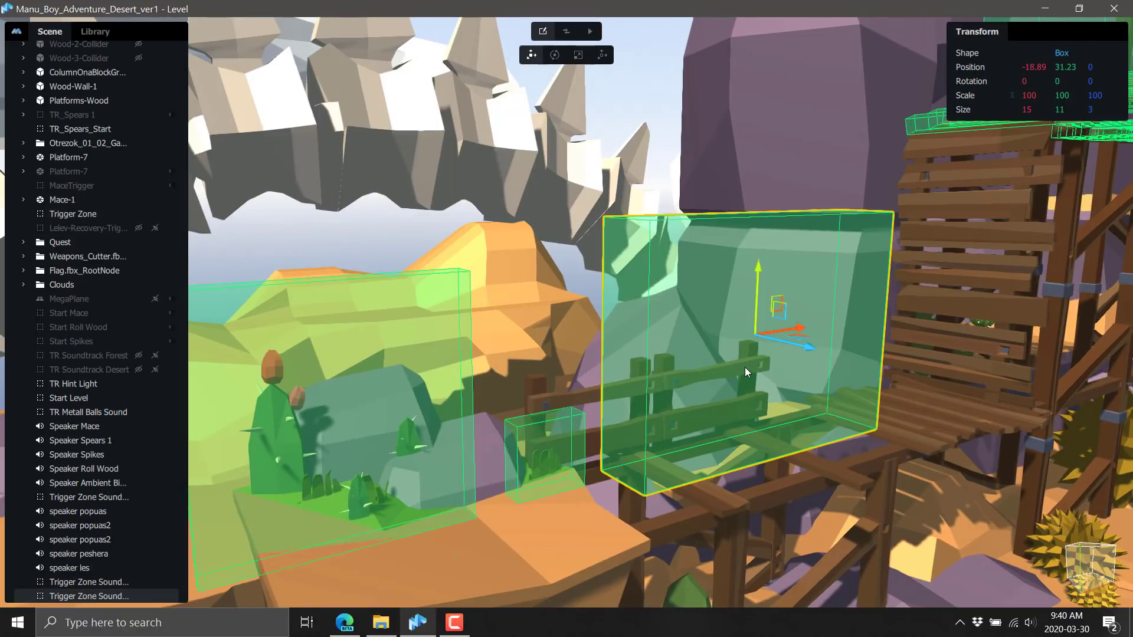
click(286, 334)
right_drag(670, 367, 754, 367)
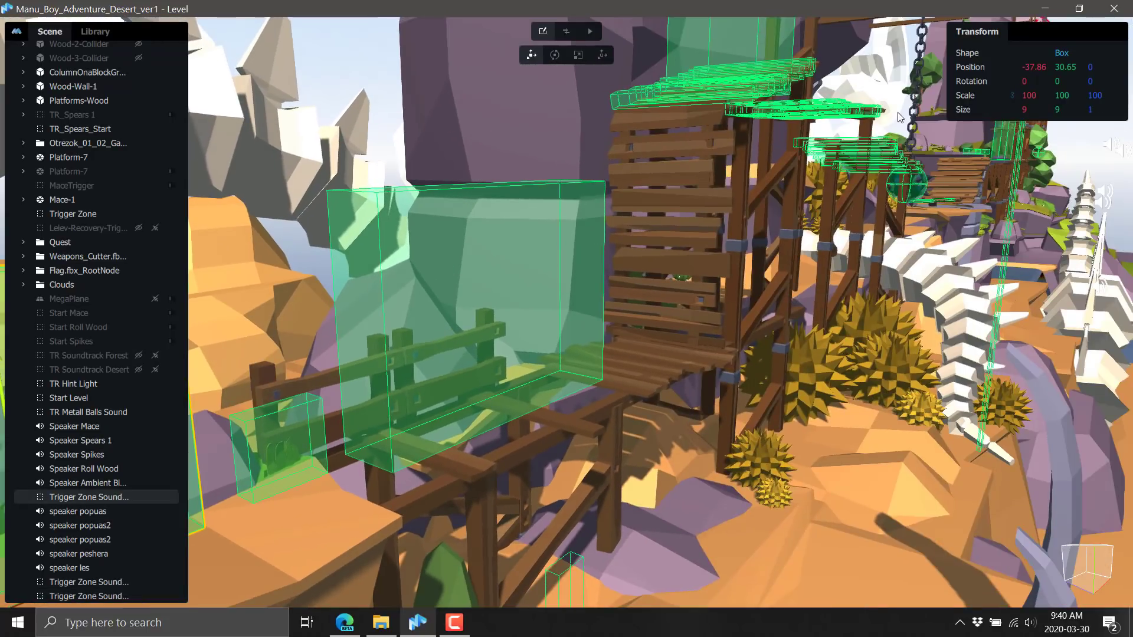
- Go to the hanging spiked mace and expand the Mace-1 object in the scene hierarchy
click(901, 177)
right_drag(901, 177, 817, 343)
key(w)
key(s)
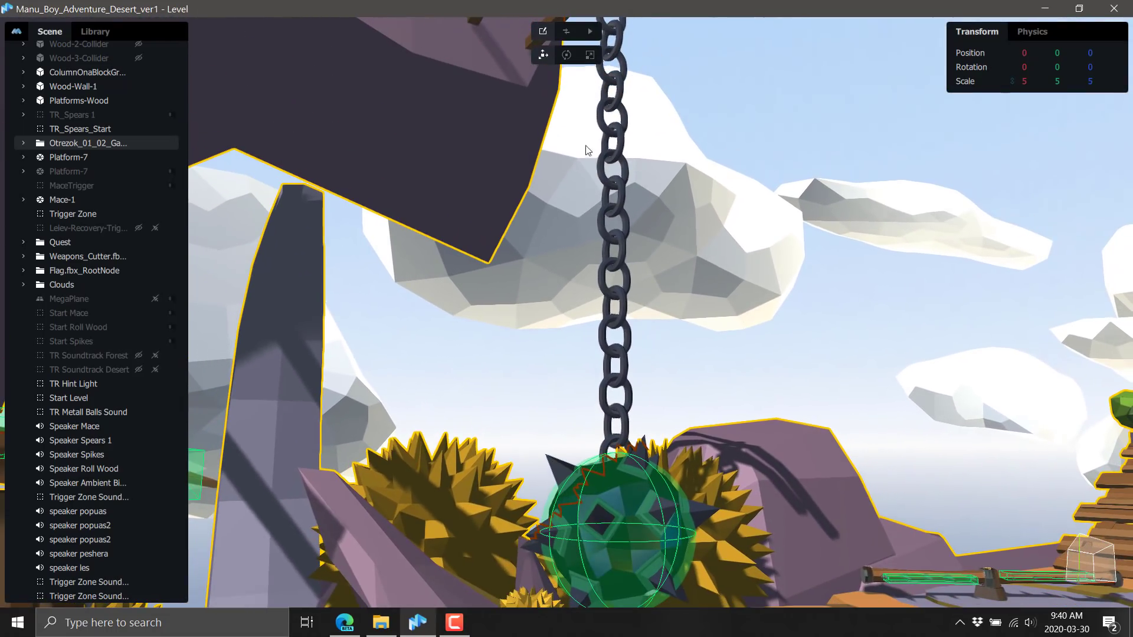
scroll(66, 260, up, 4)
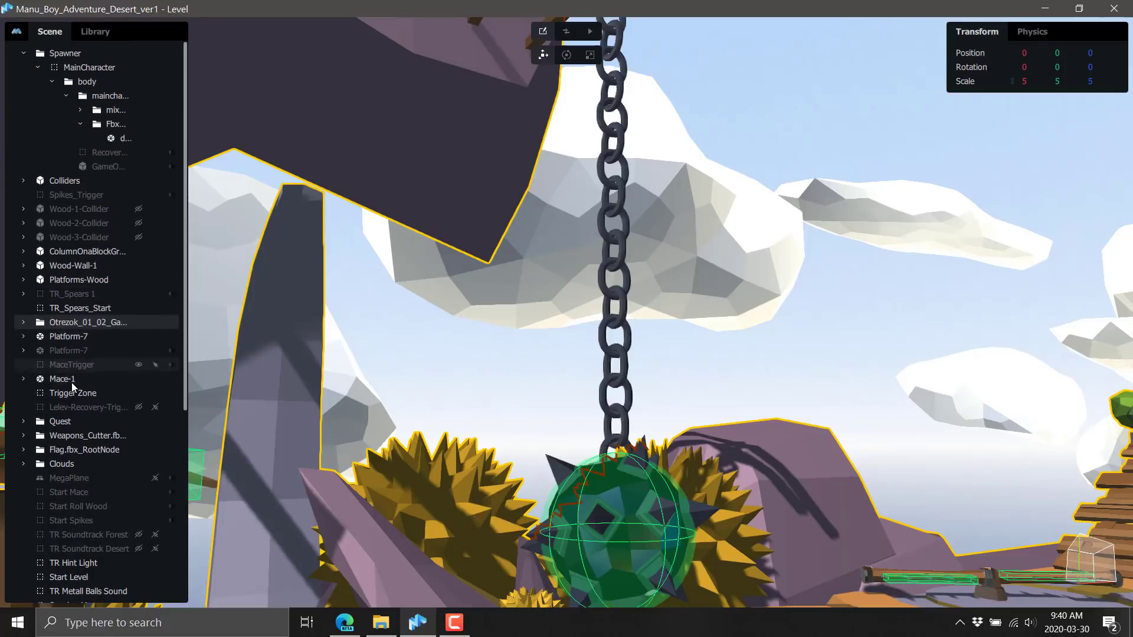
click(68, 379)
click(23, 378)
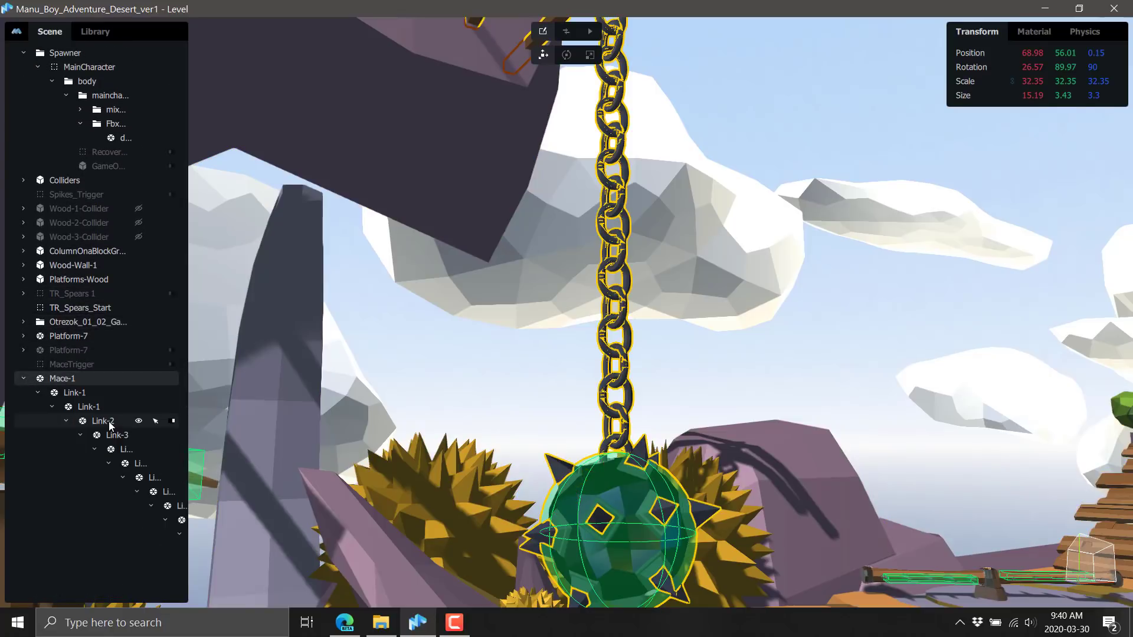
- Widen the scene hierarchy to show the full chain of links and select Mace-Trigger-Attack below the last link
scroll(108, 421, down, 3)
scroll(109, 421, down, 2)
drag(189, 413, 527, 419)
click(369, 500)
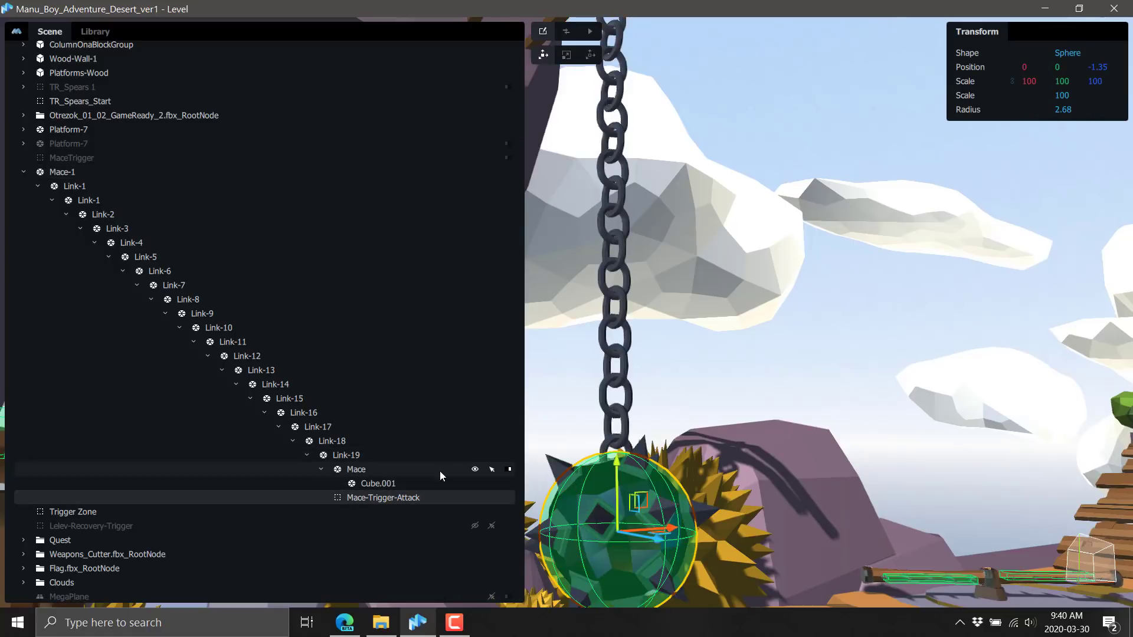
- Inspect the physics and material properties of the mace's Cube.001 mesh
click(391, 484)
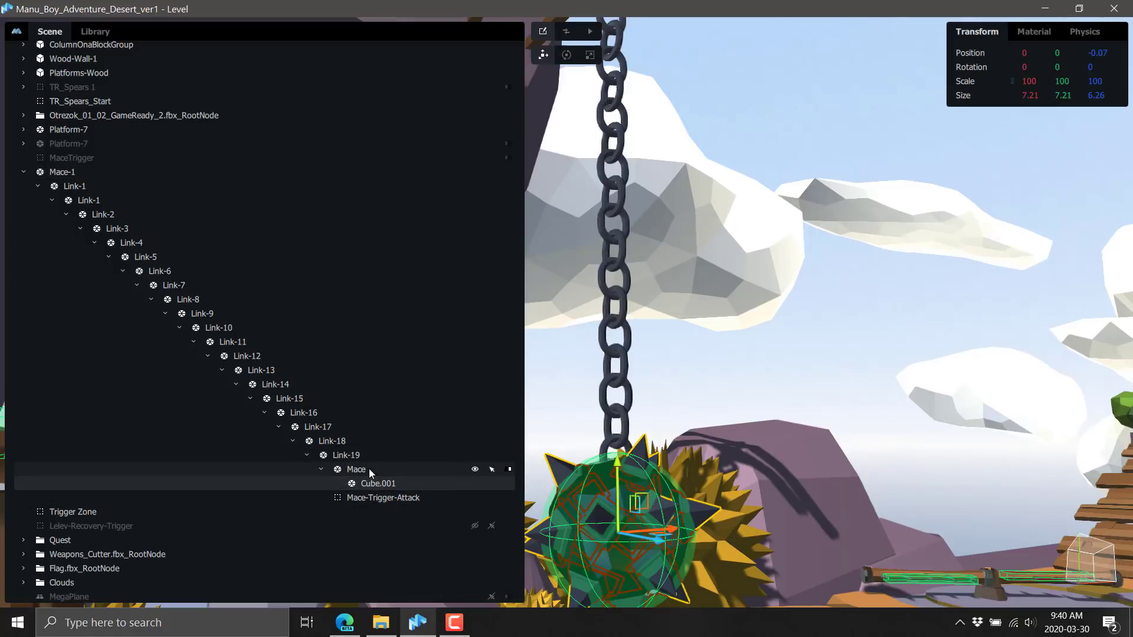
click(1095, 37)
click(1033, 31)
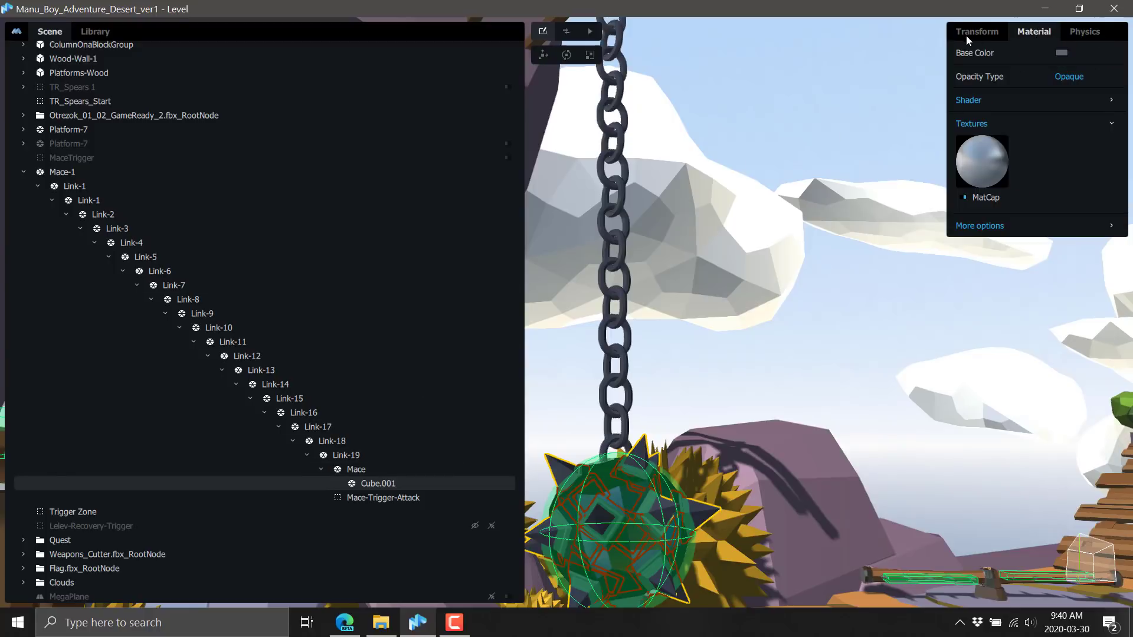
- Collapse the Mace-1 hierarchy and narrow the scene tree again
click(36, 171)
click(21, 172)
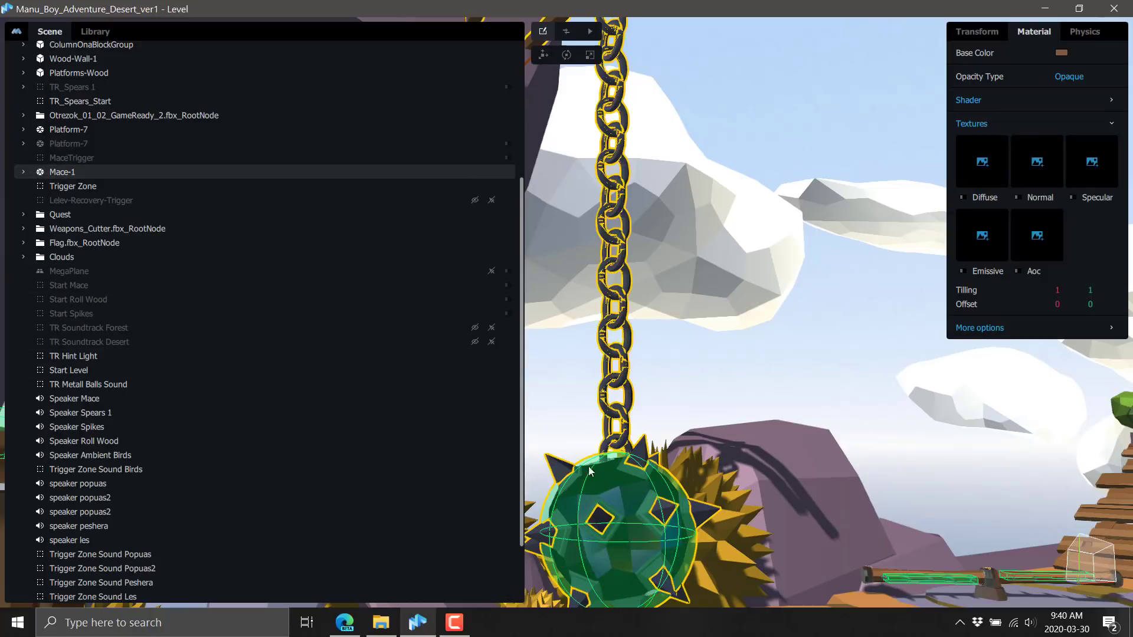
drag(522, 180, 166, 227)
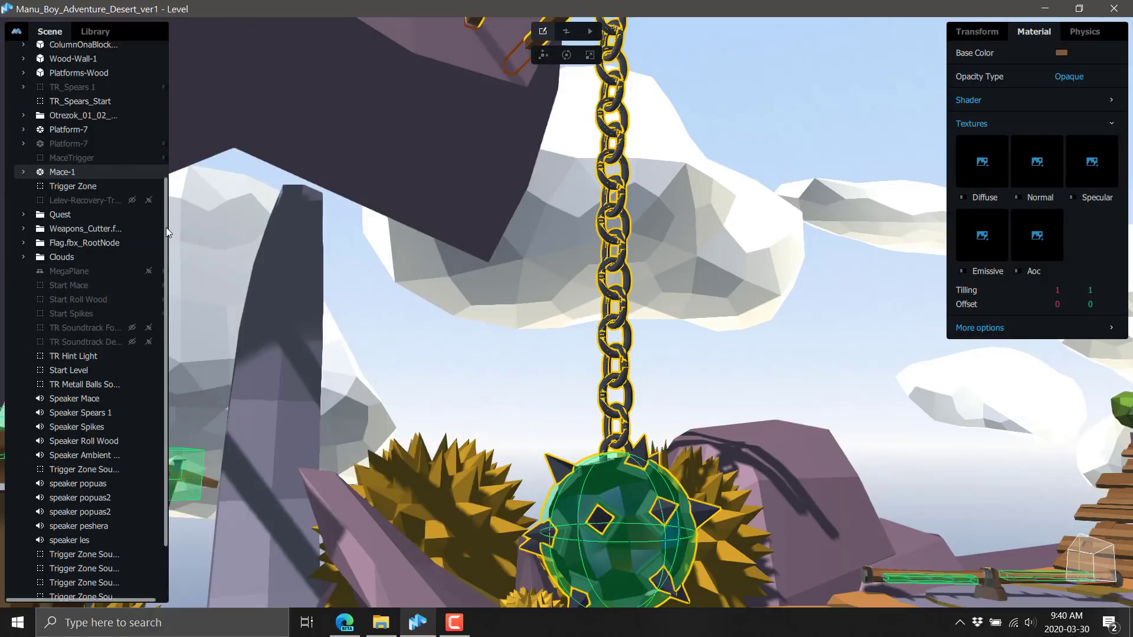
- Review the remaining scene objects and inspect the trigger box surrounding the character at the starting platform
right_drag(611, 372, 154, 433)
scroll(184, 401, up, 10)
scroll(154, 433, up, 2)
scroll(154, 428, down, 5)
scroll(175, 428, down, 5)
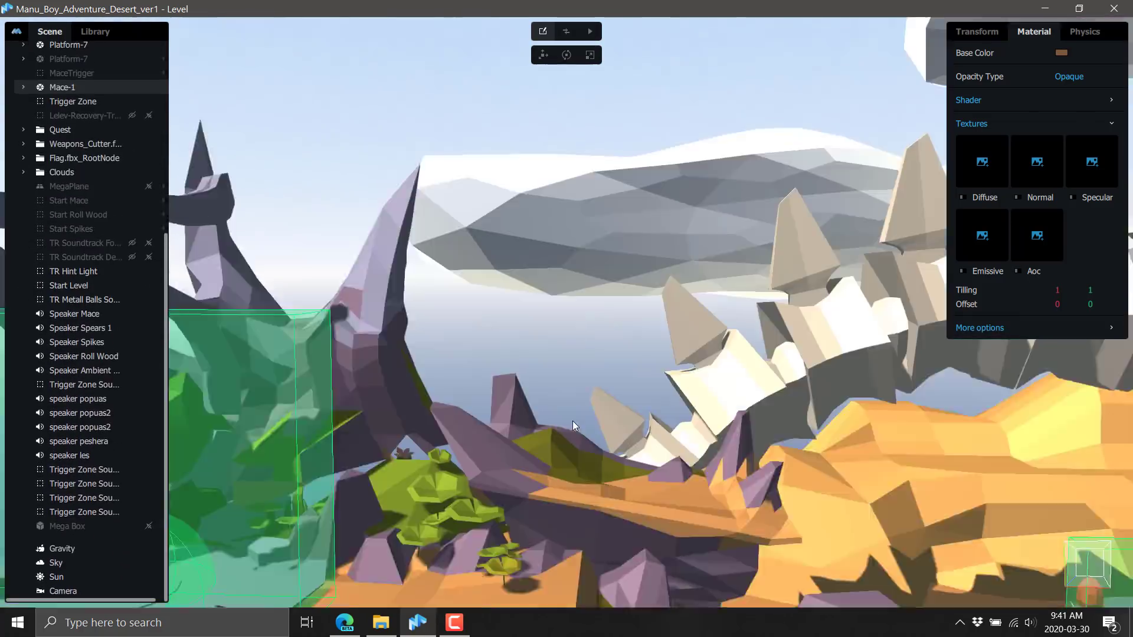
right_drag(572, 420, 434, 376)
click(435, 299)
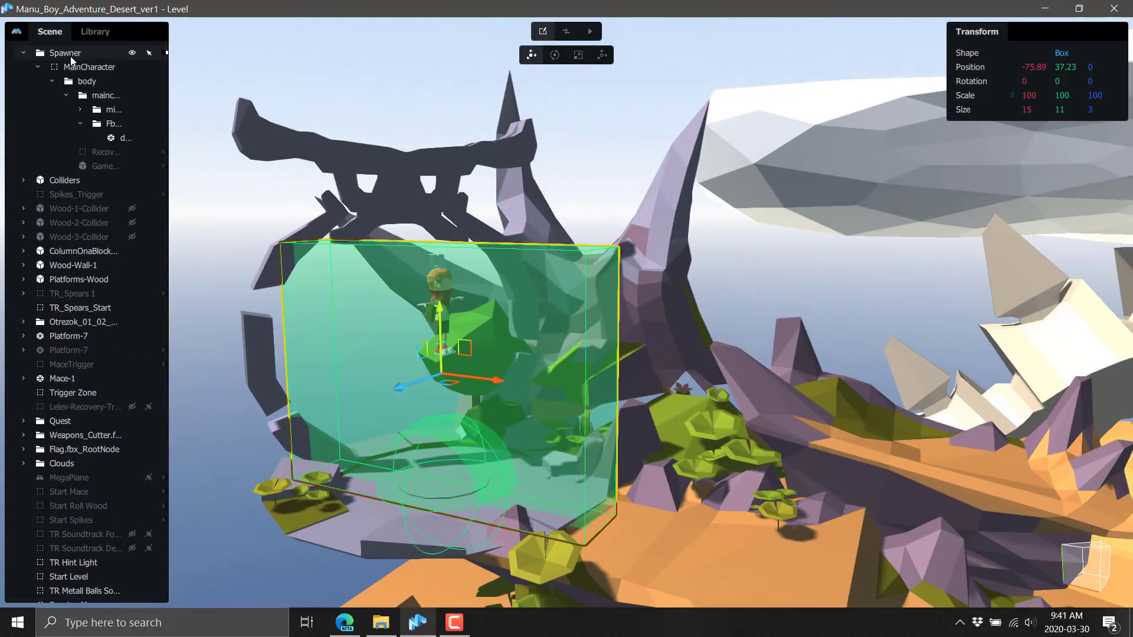
- Add a box-shaped trigger zone from the library at MainCharacter's location inside the Spawner group
click(75, 64)
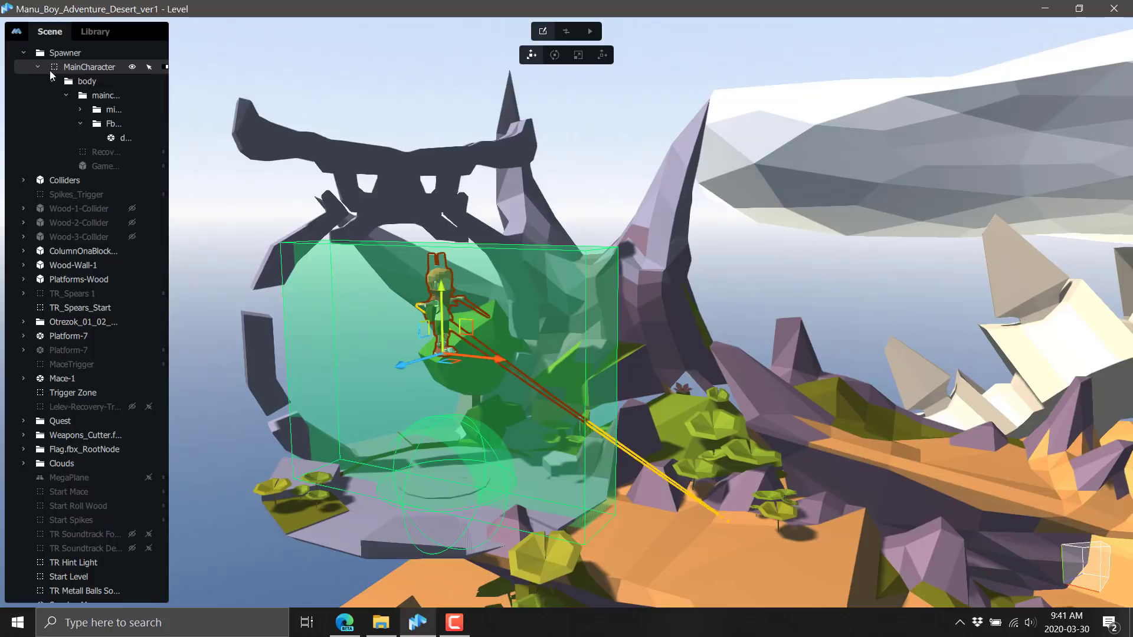
click(92, 33)
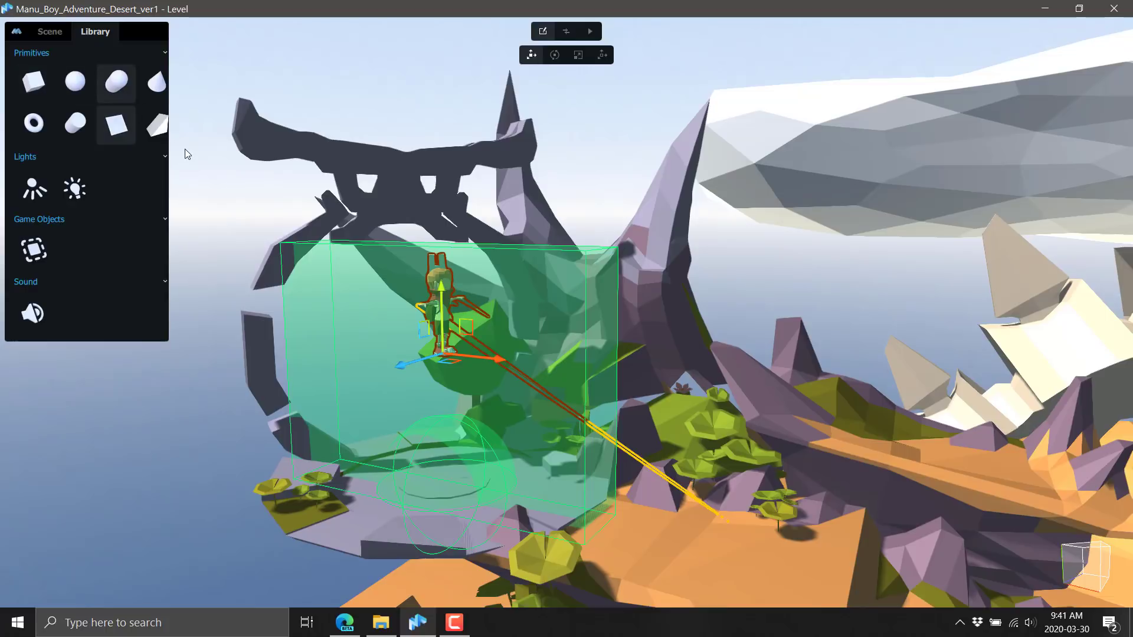
drag(171, 152, 197, 156)
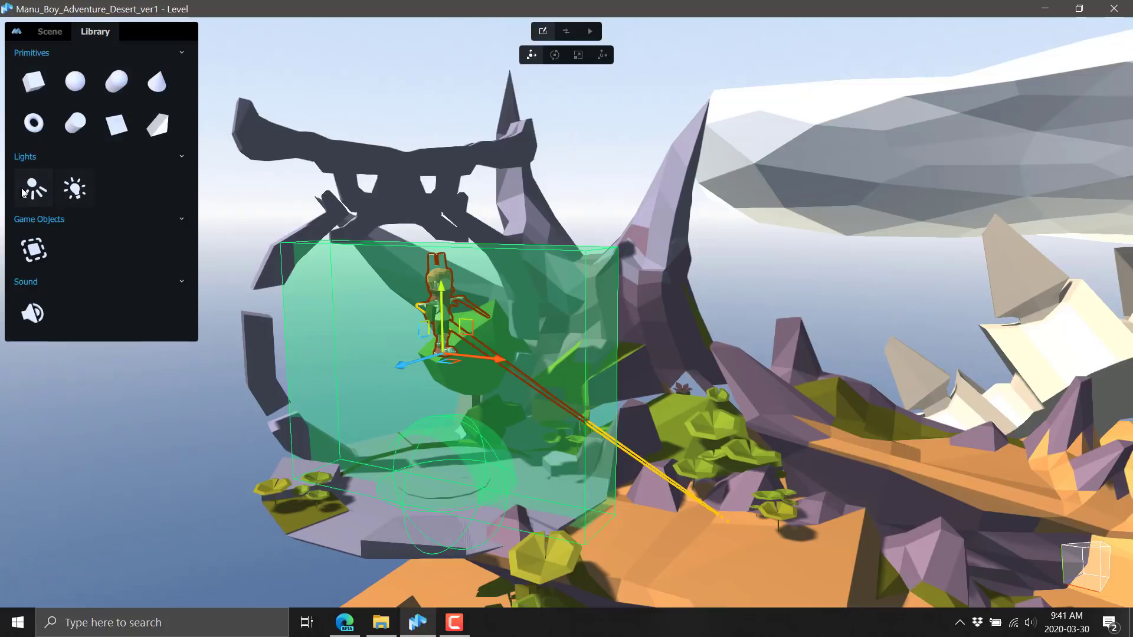
click(43, 319)
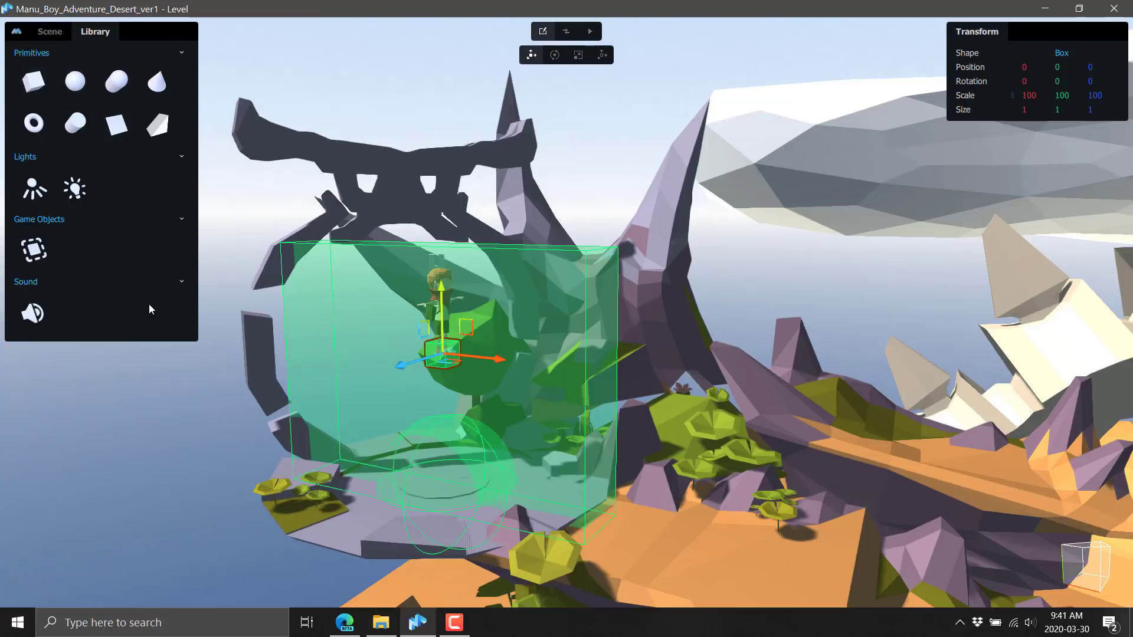
click(50, 34)
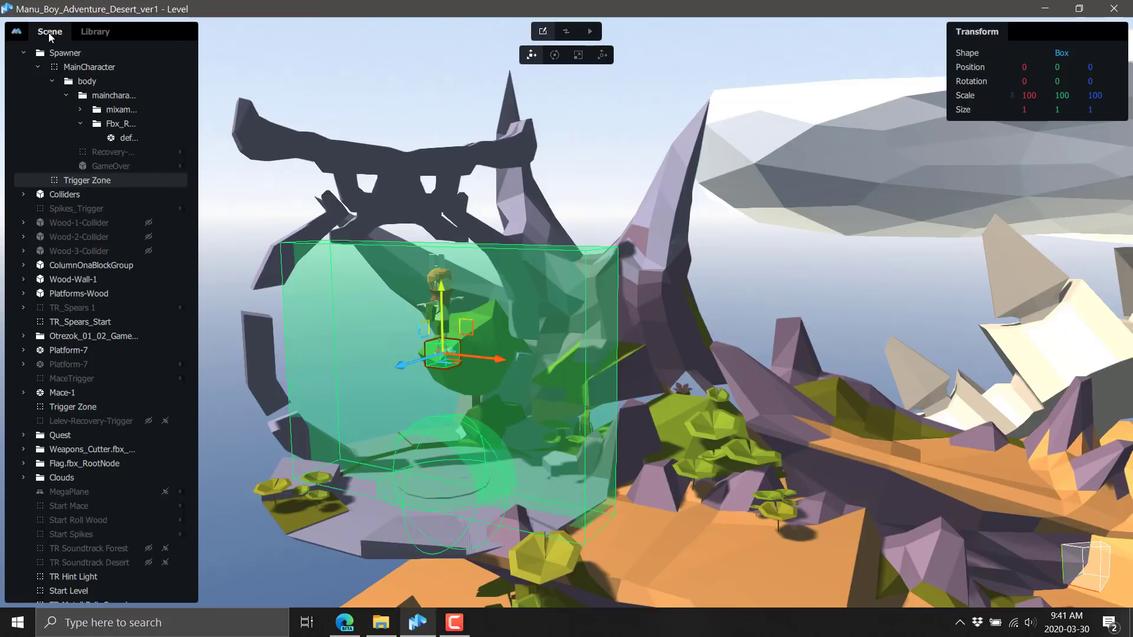
- Turn on the display of physics colliders in the scene view
click(18, 34)
mouse_move(50, 76)
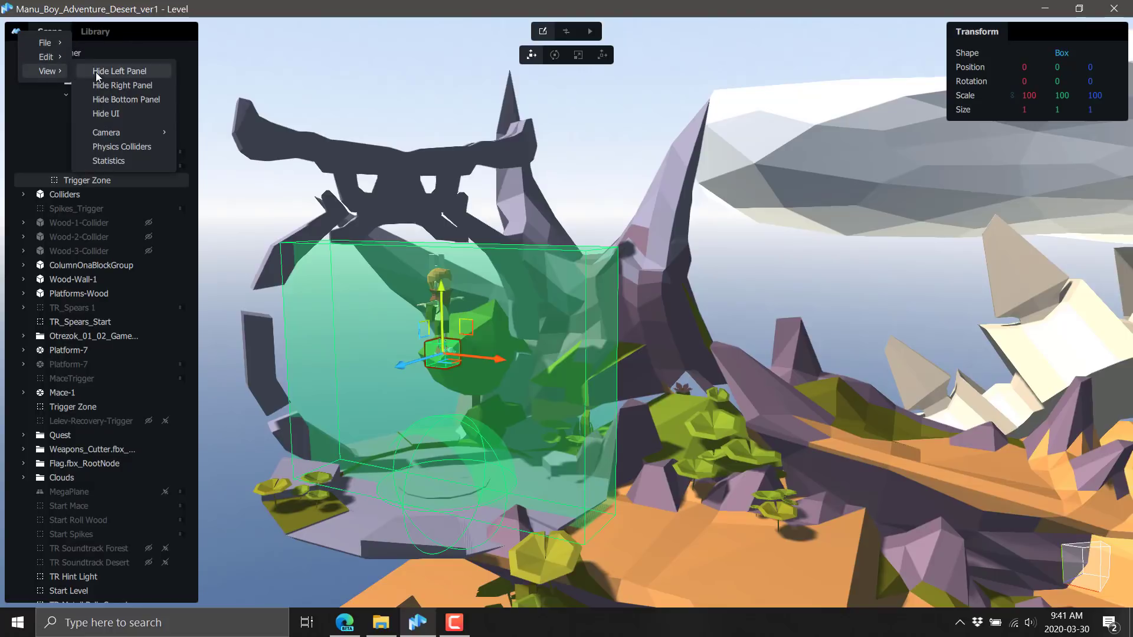
mouse_move(113, 136)
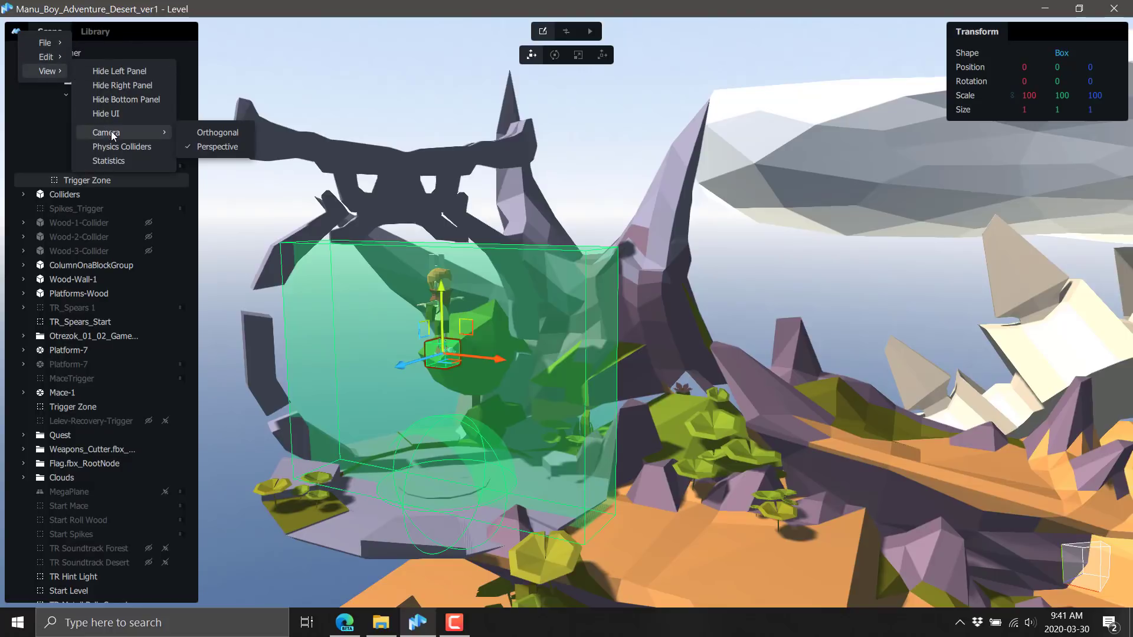
click(117, 148)
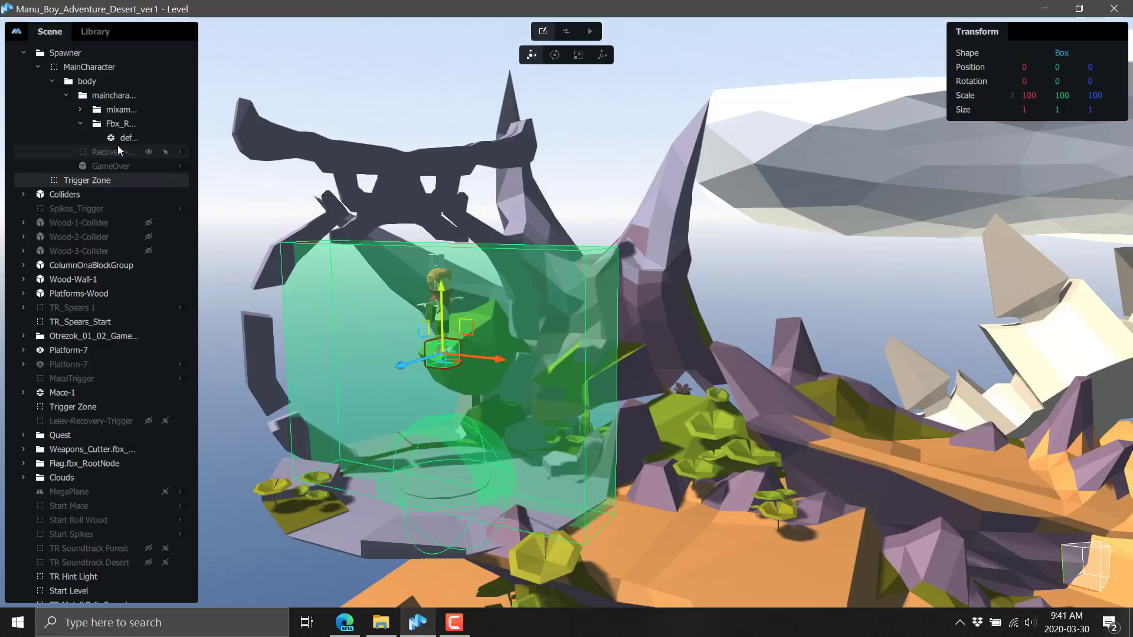
- Turn the statistics overlay on for a look and switch it back off
click(16, 33)
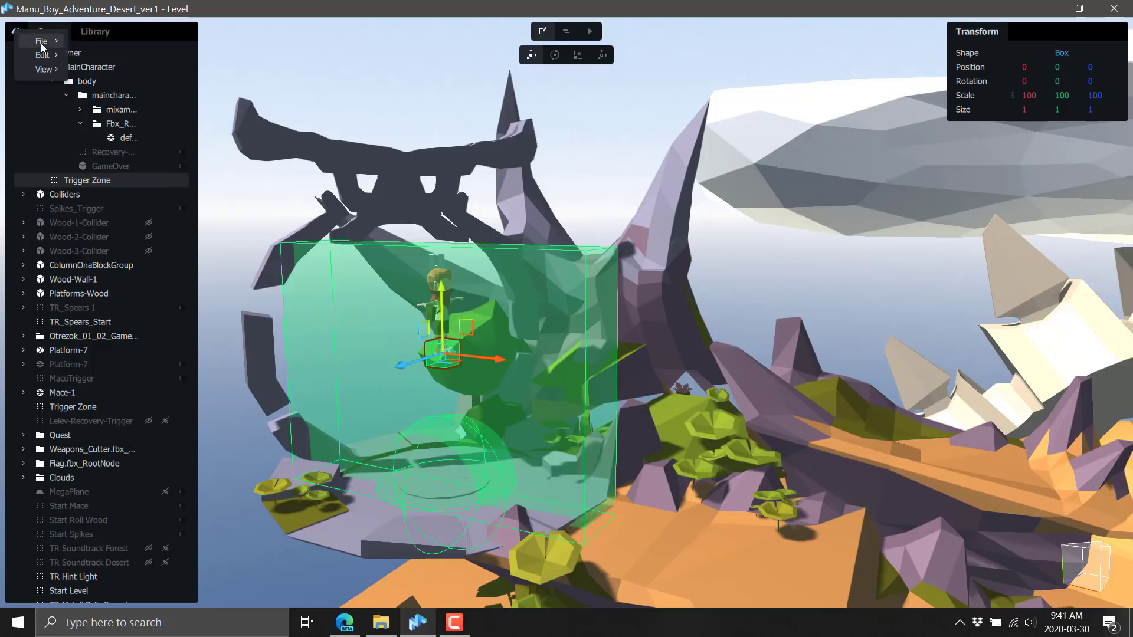
click(105, 157)
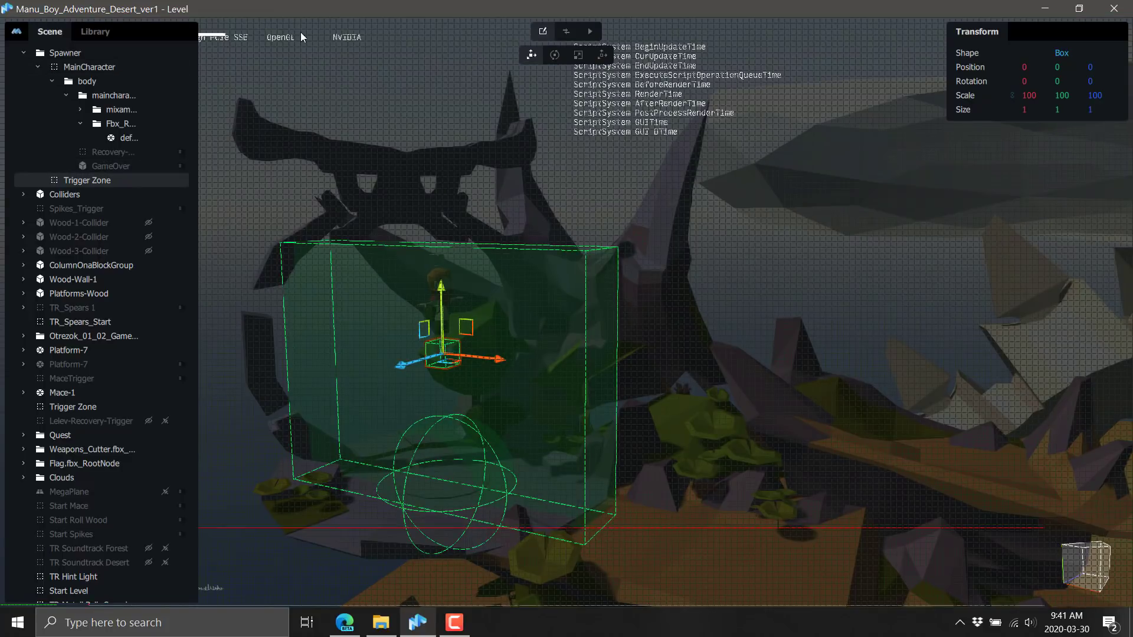
click(13, 37)
mouse_move(43, 76)
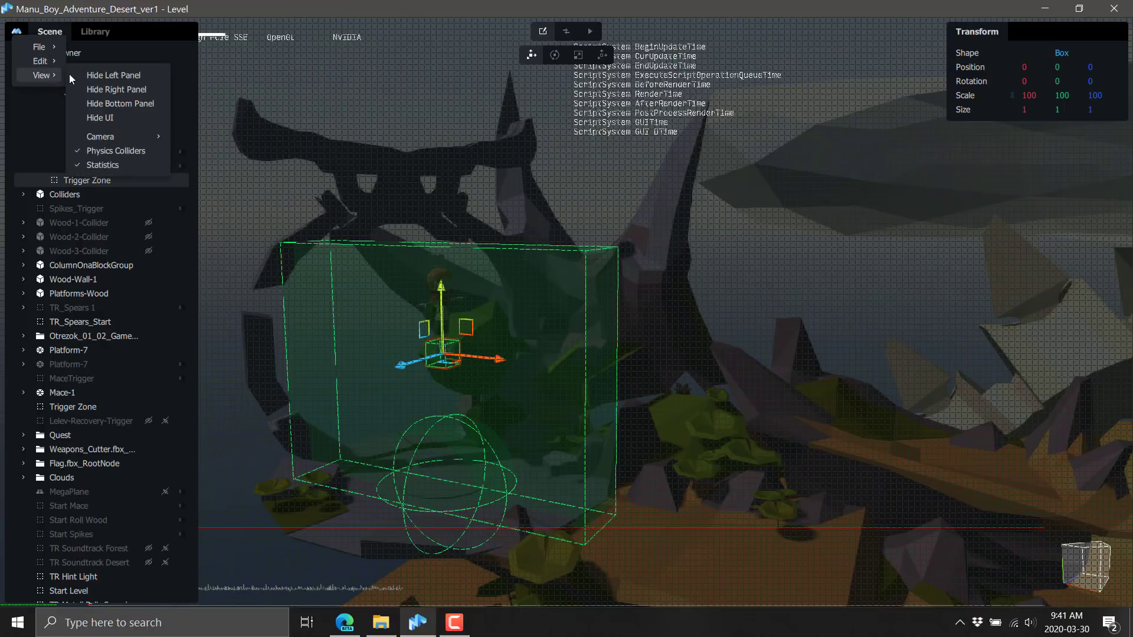
mouse_move(123, 135)
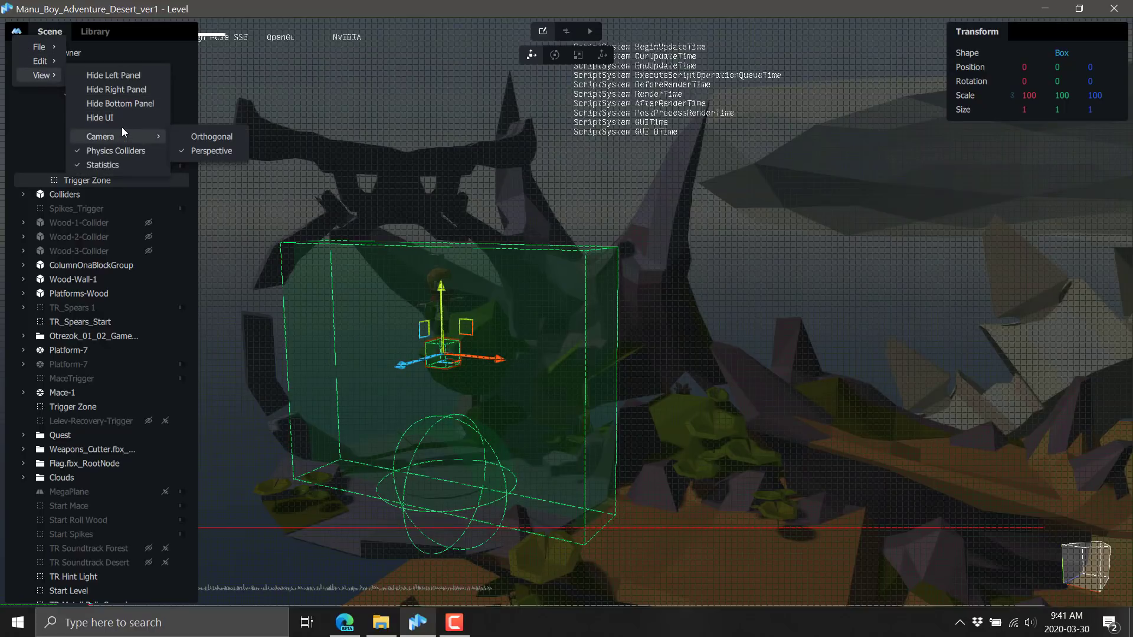
click(107, 164)
- Turn off the display of physics colliders
click(17, 31)
mouse_move(47, 68)
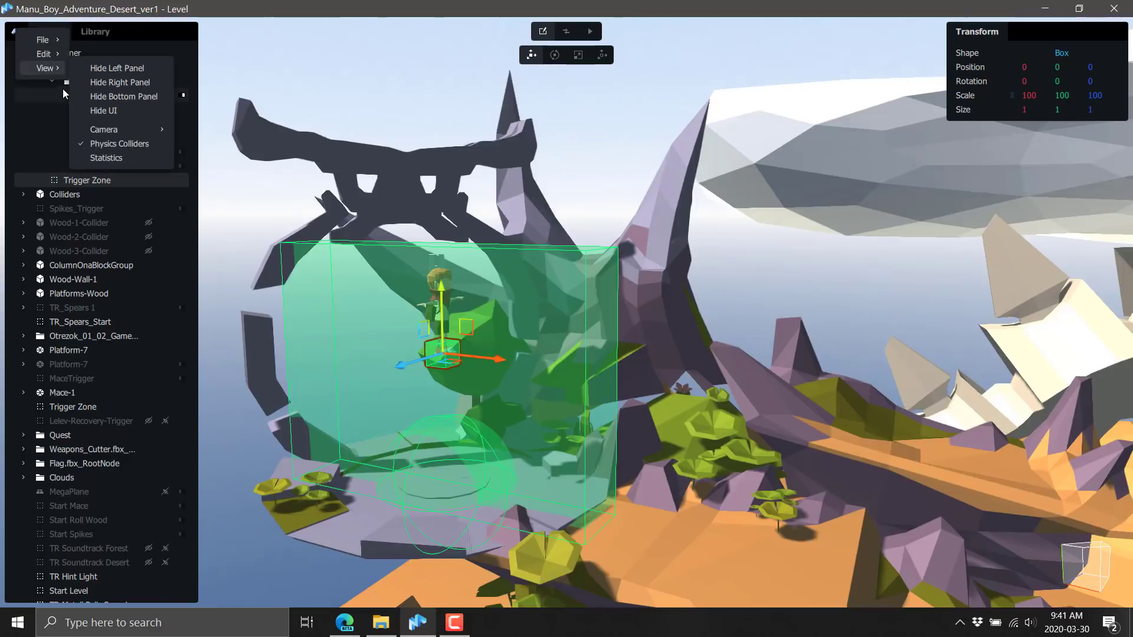
click(117, 142)
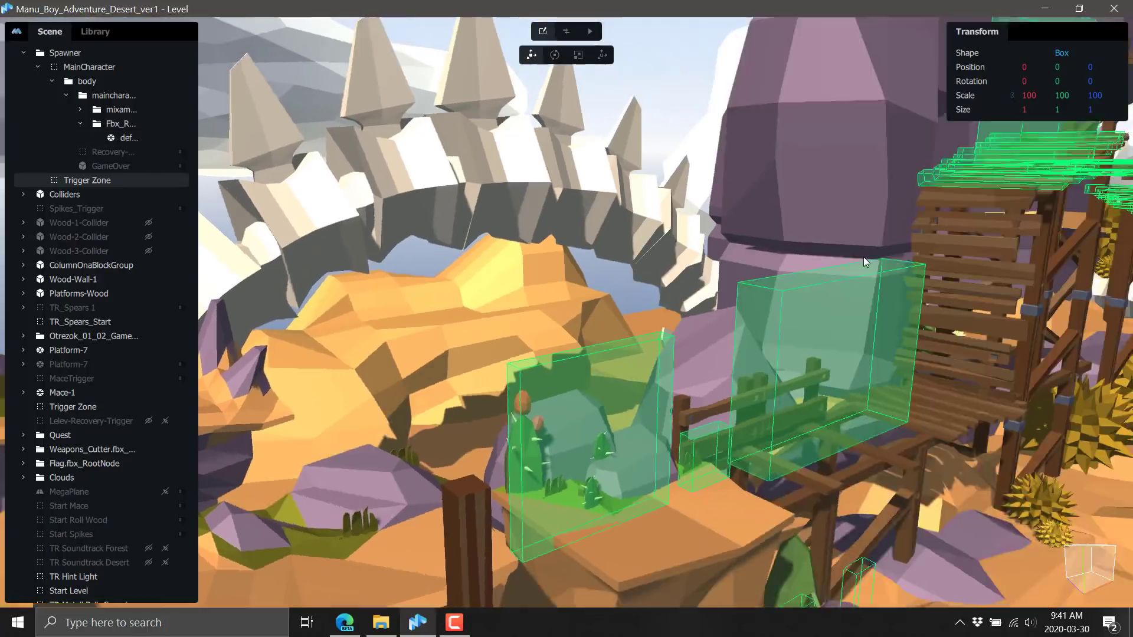
- Test the level in play mode, running and jumping MainCharacter from the start island over the beams to the plank bridge
right_drag(863, 257, 856, 261)
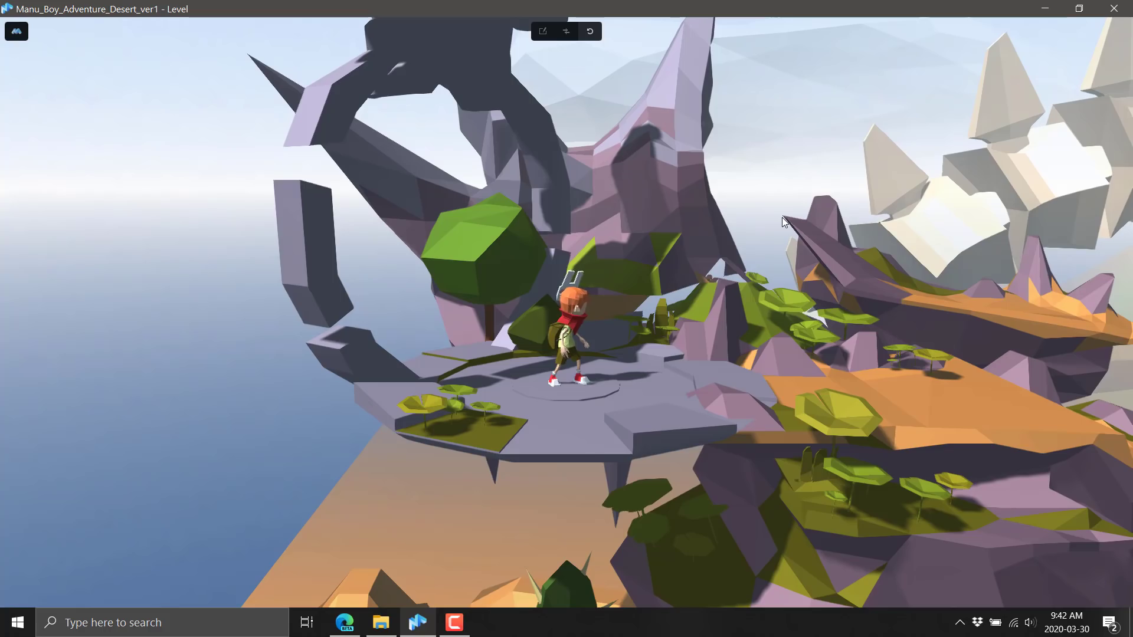
key(Right)
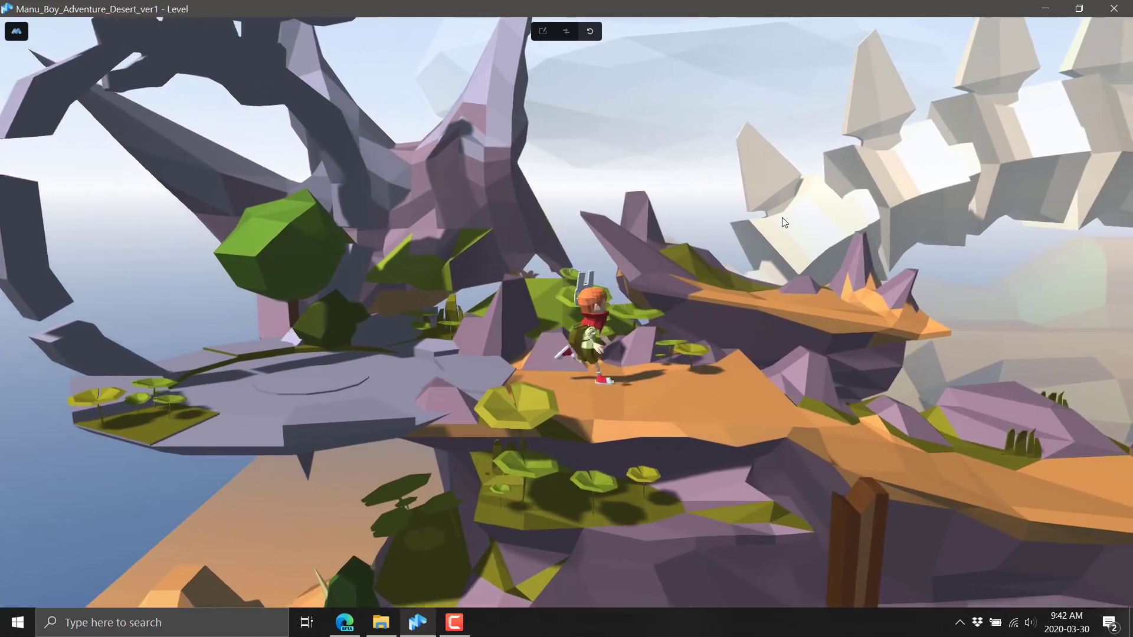
key(space)
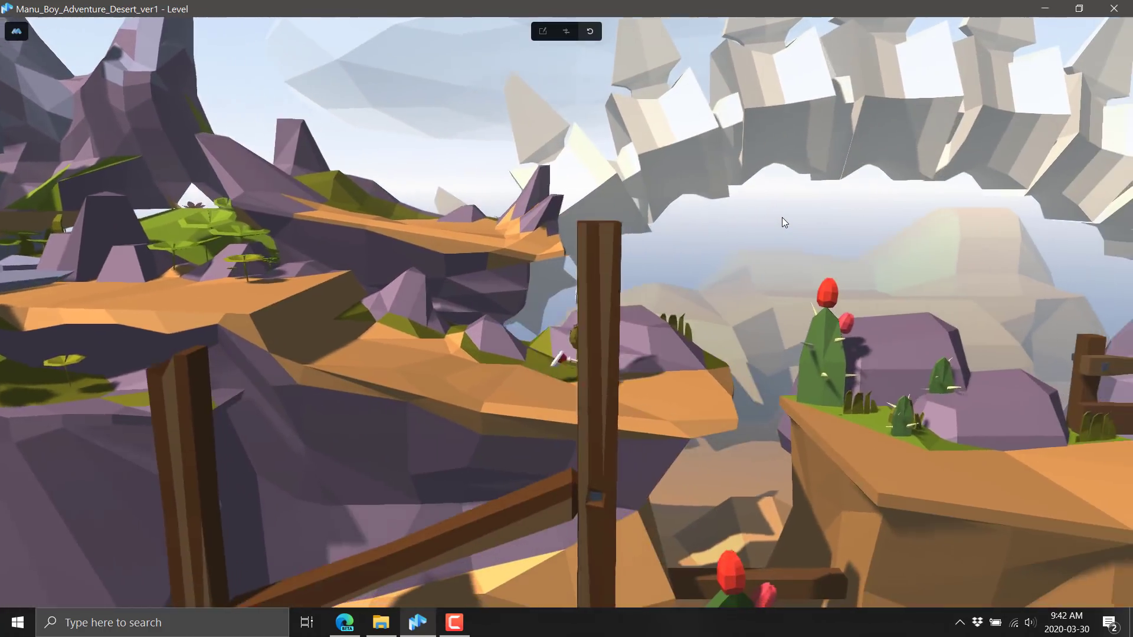
key(space)
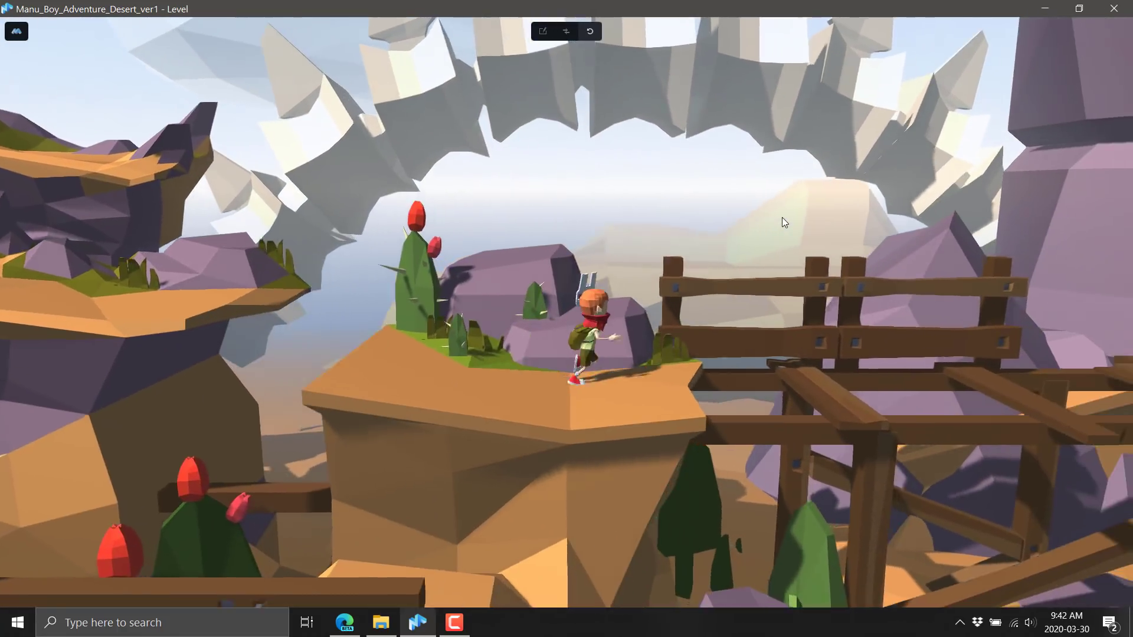
key(space)
key(w)
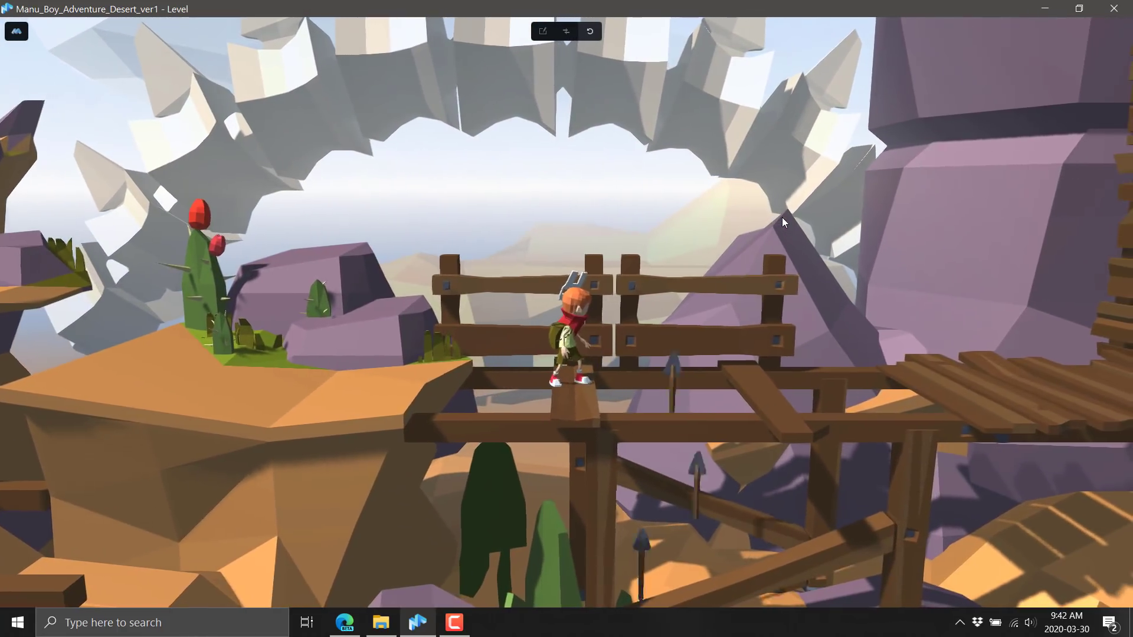
key(d)
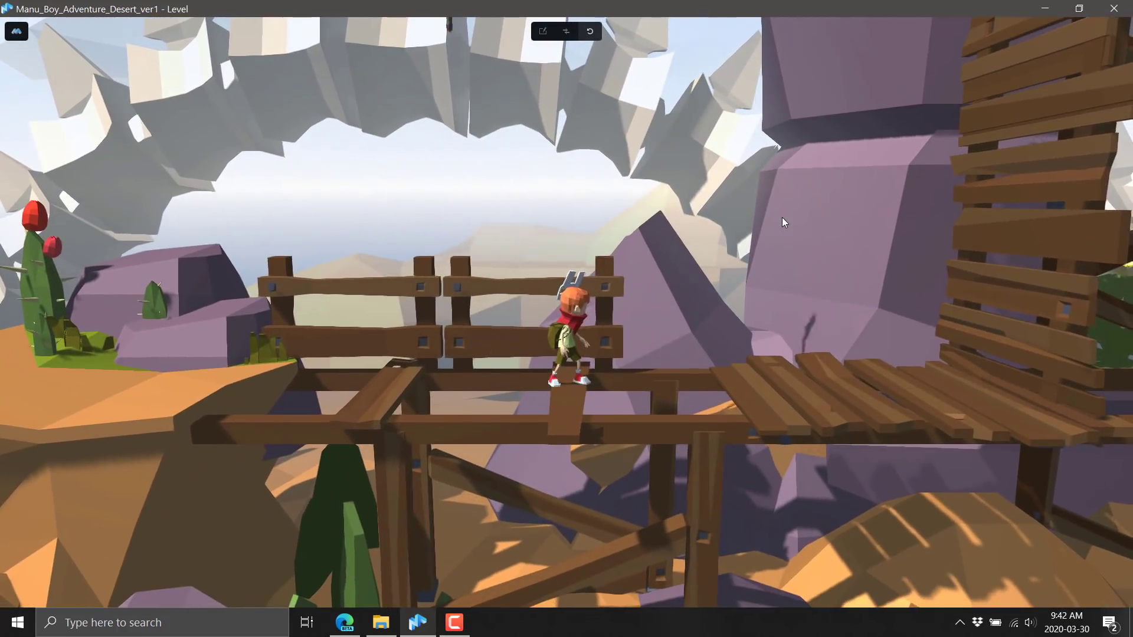
key(w)
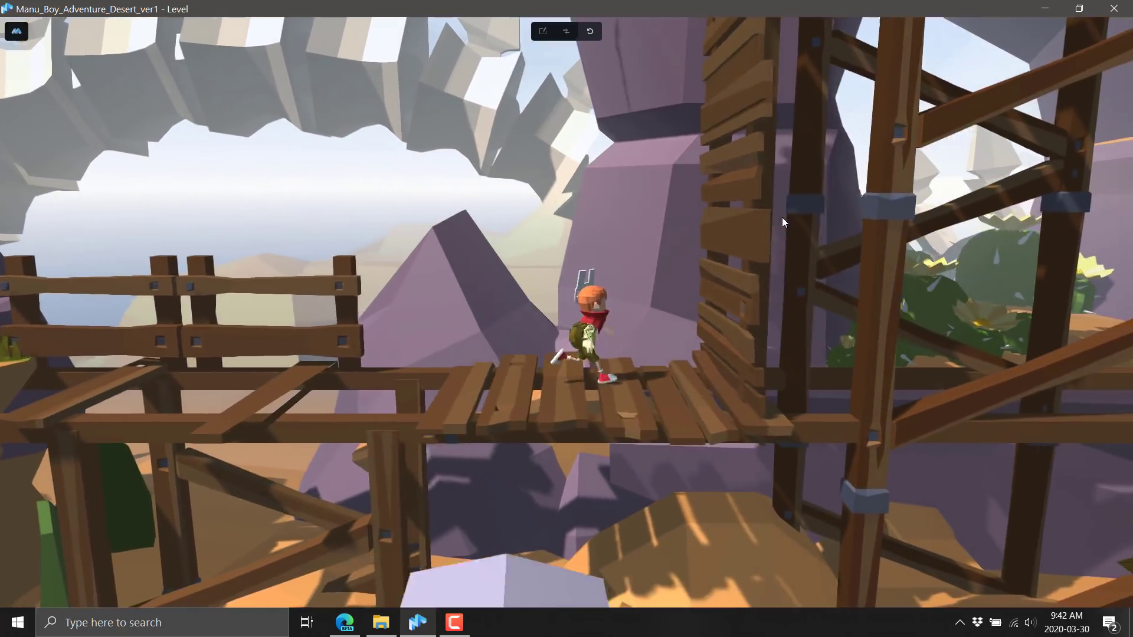
- Climb MainCharacter over the plank wall and jump across the raised wooden platforms towards the swinging spiked mace
key(w)
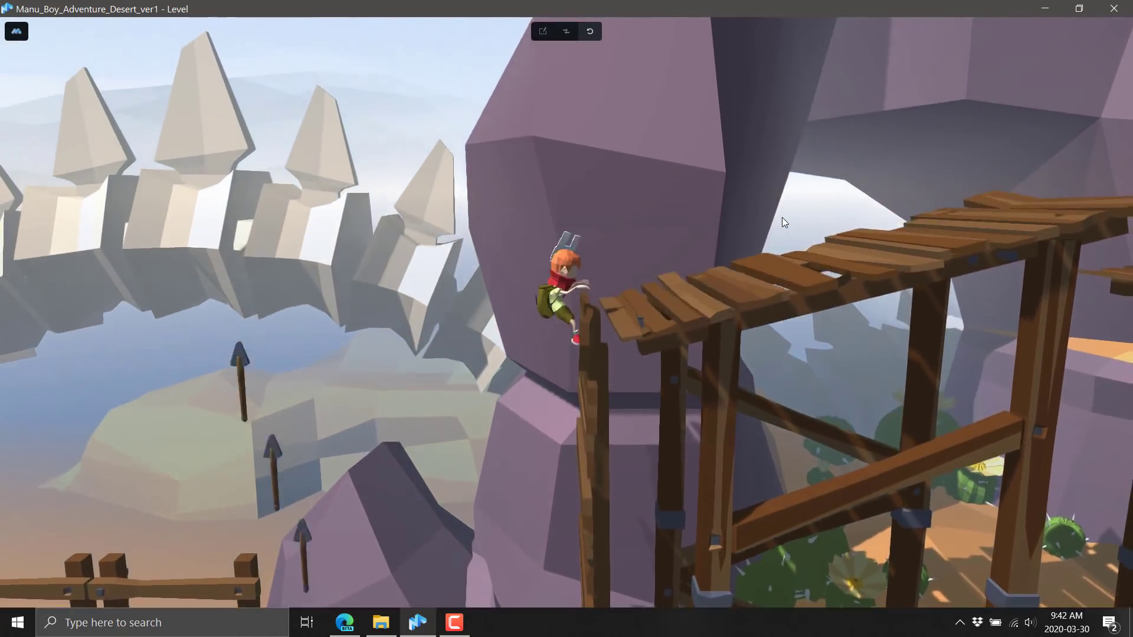
key(w)
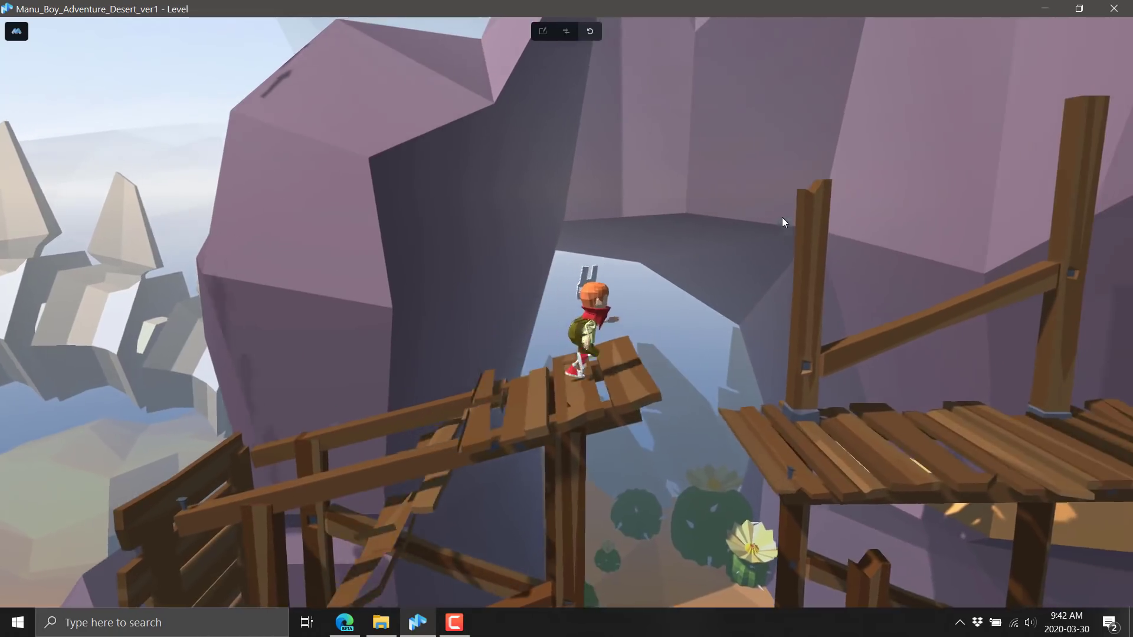
key(space)
key(w)
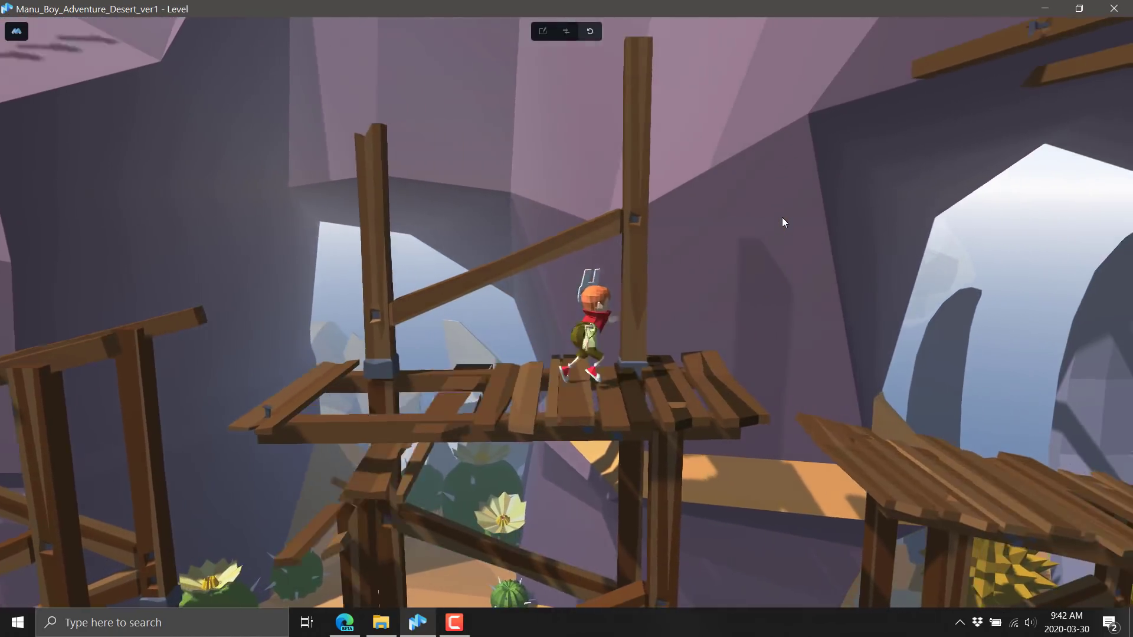
key(space)
key(w)
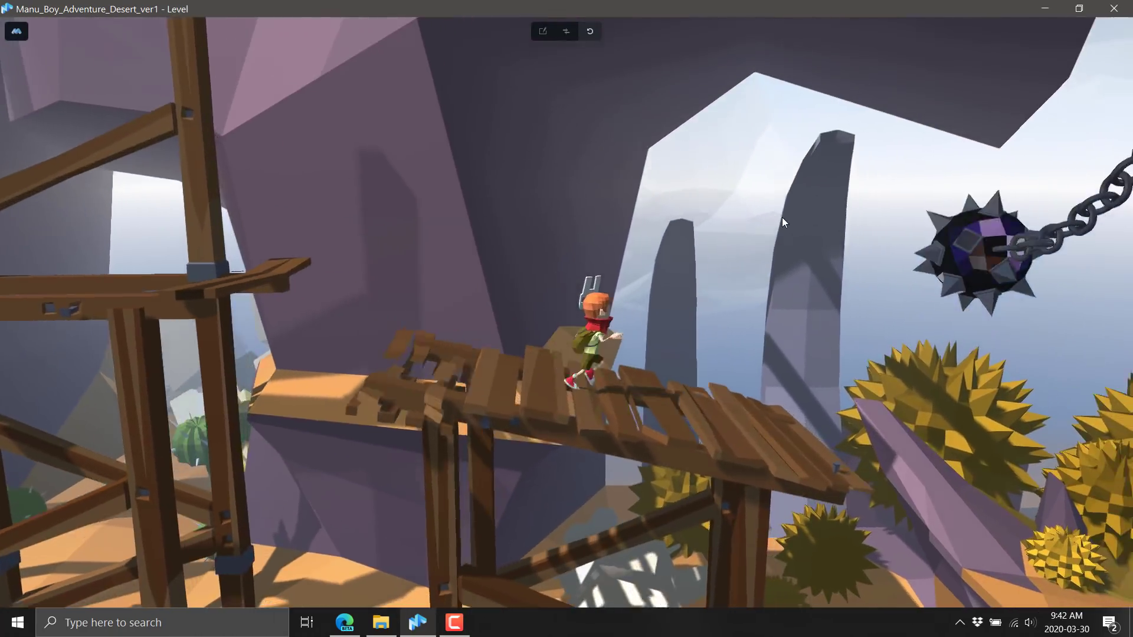
key(w)
key(space)
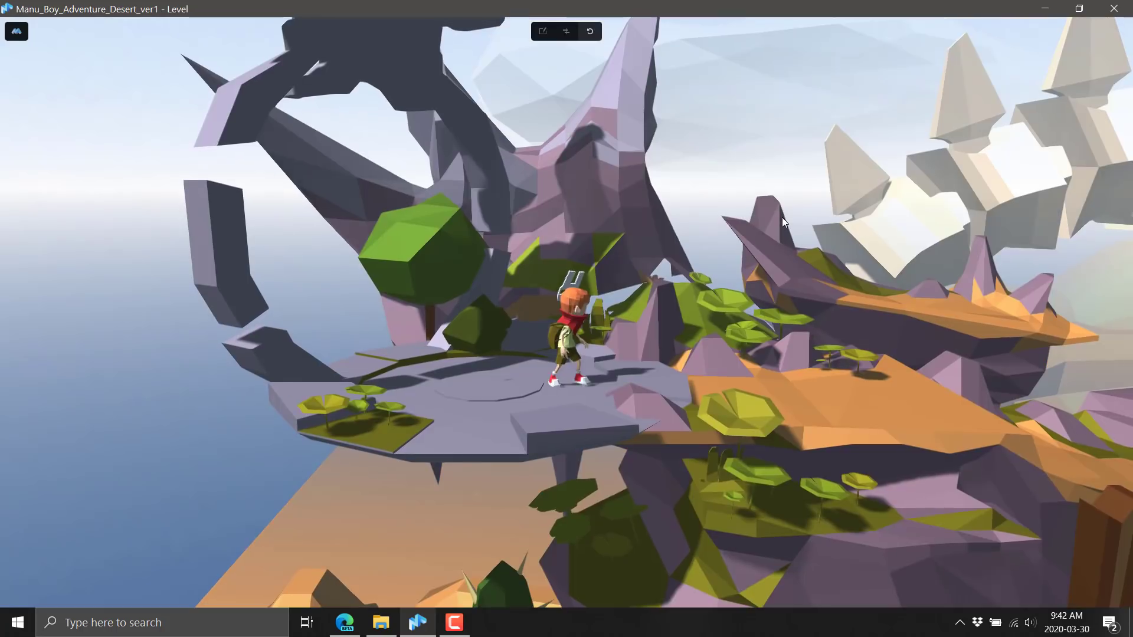
- Replay the route from the start island, jumping the cliffs and rising spears to reach the plank bridge again
key(d)
key(w)
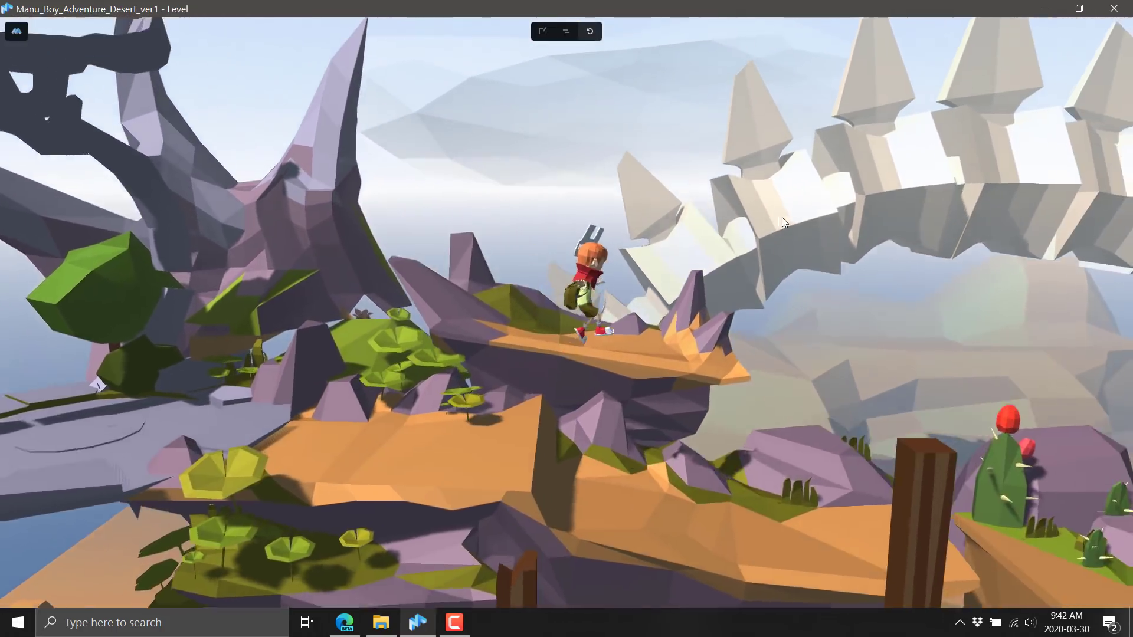
key(w)
key(space)
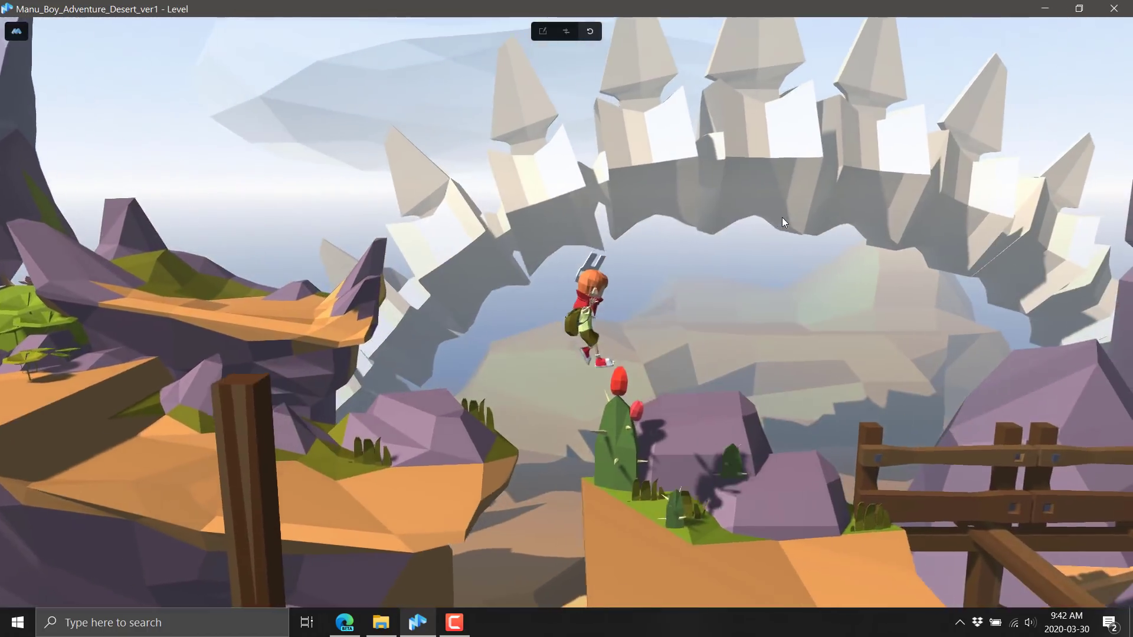
key(w)
key(space)
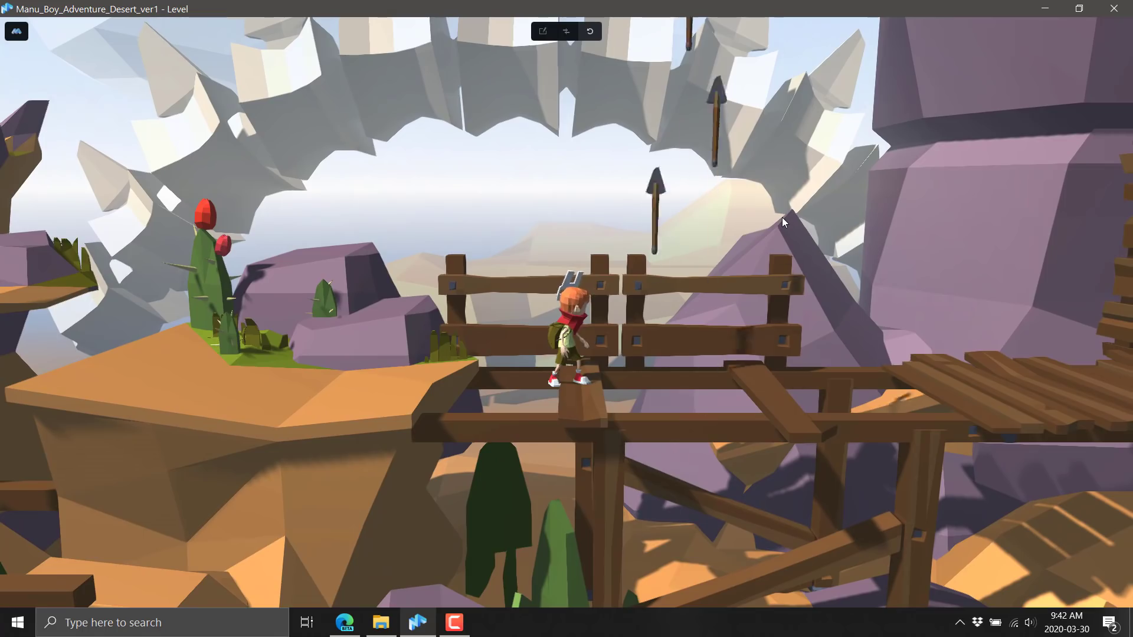
key(Right)
key(space)
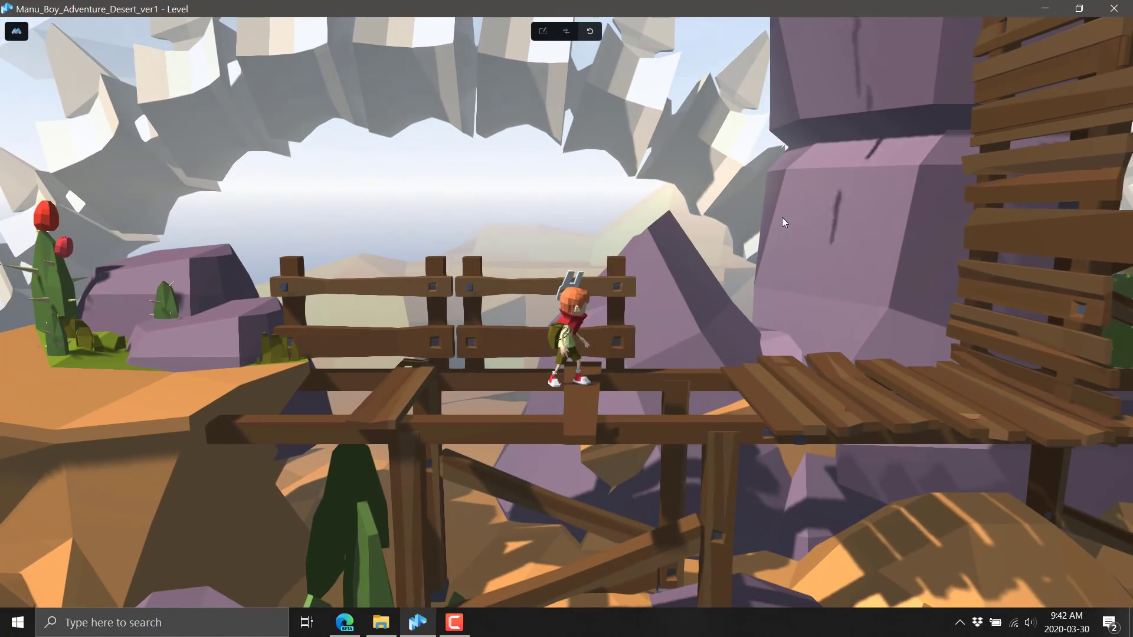
key(Right)
key(space)
key(Right)
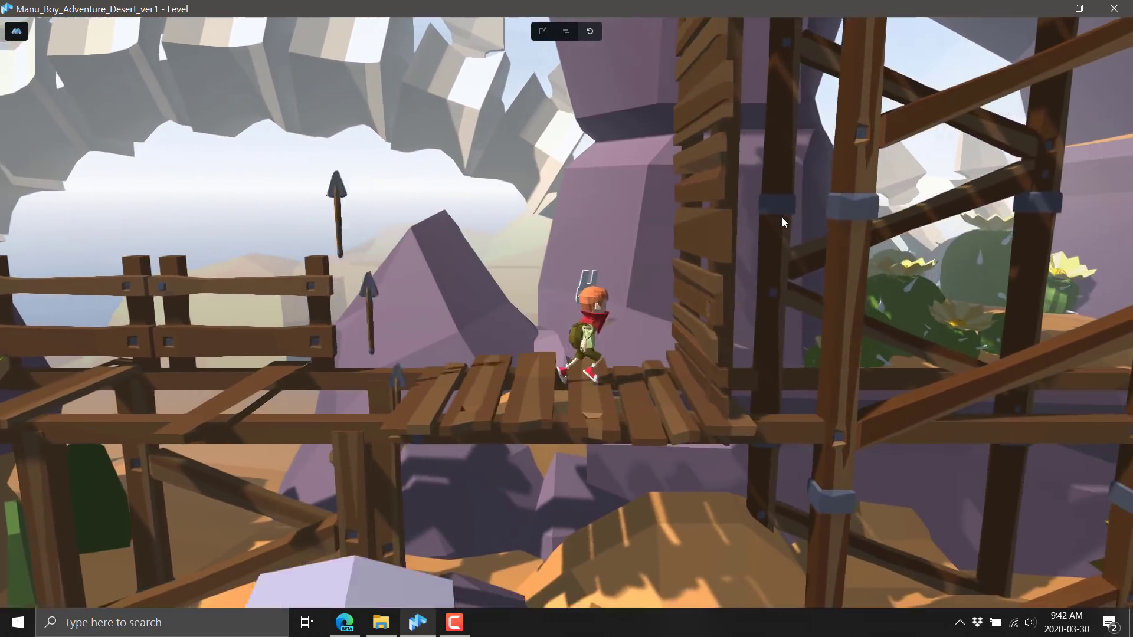
- Scale the plank wall again and cross the raised platforms to the rocky ground by the spiky yellow bushes
key(space)
key(space)
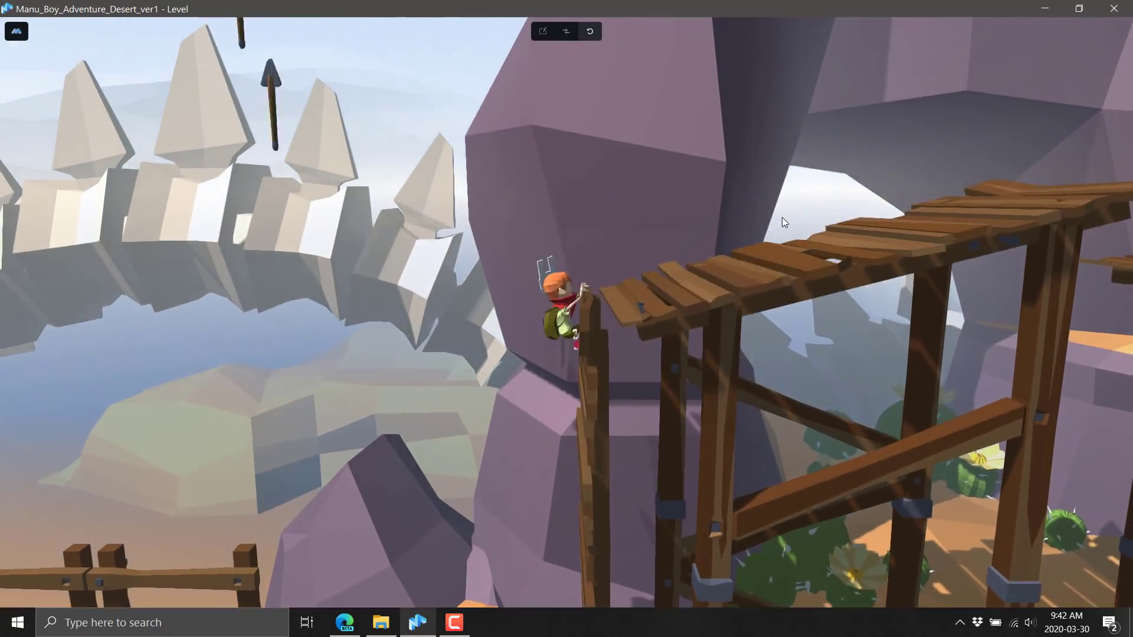
key(Right)
key(w)
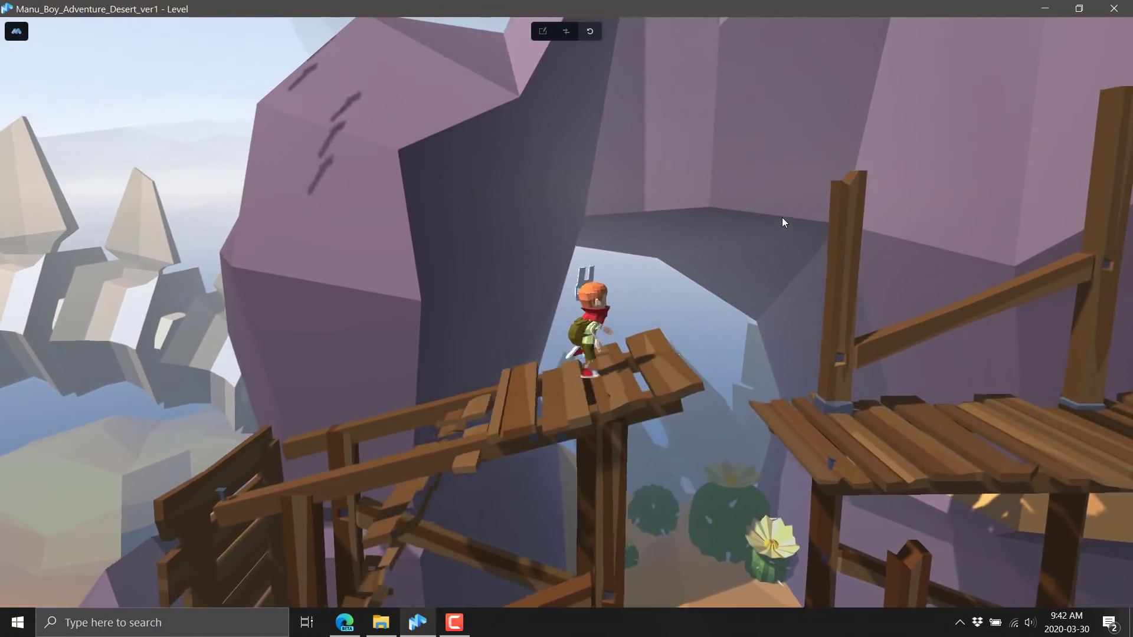
key(space)
key(w)
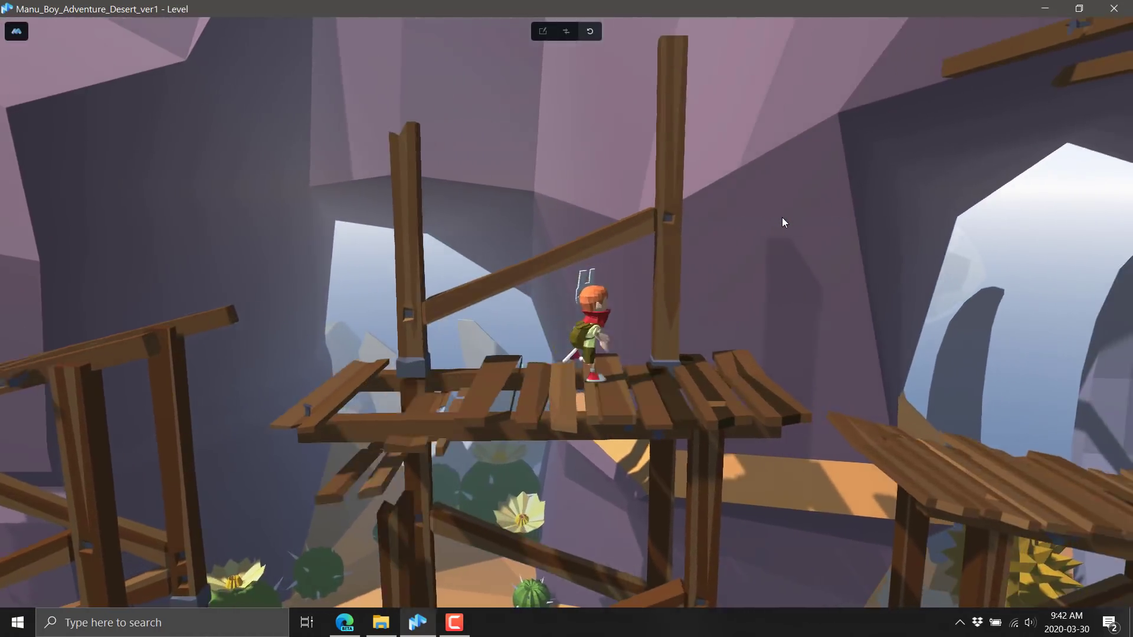
key(space)
key(w)
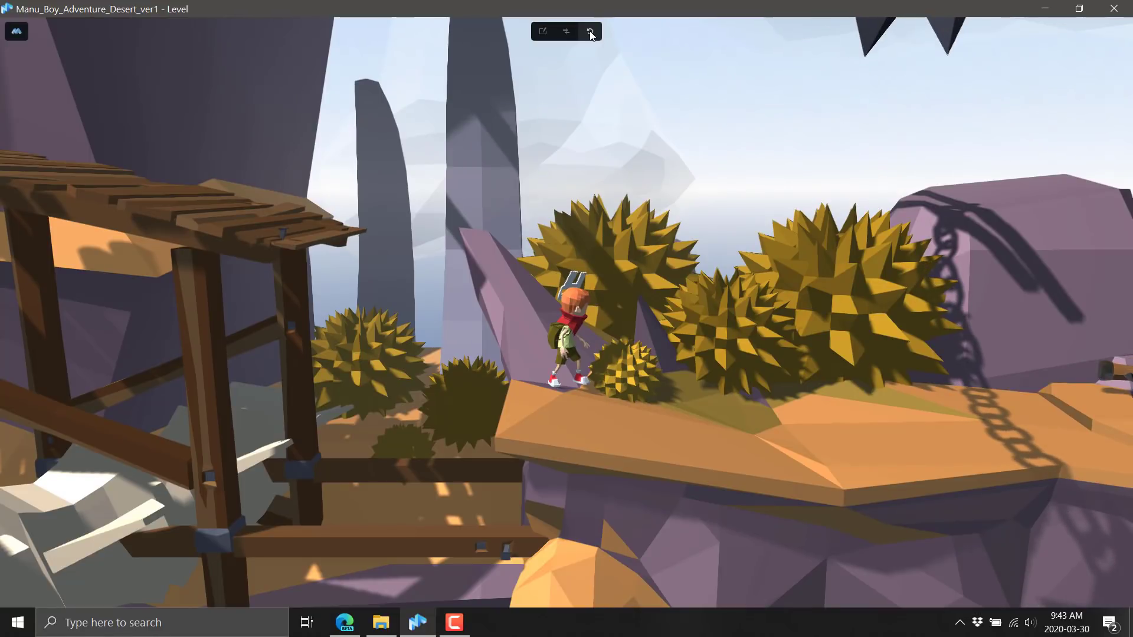
- Restart the level from its beginning and return to edit mode
click(541, 31)
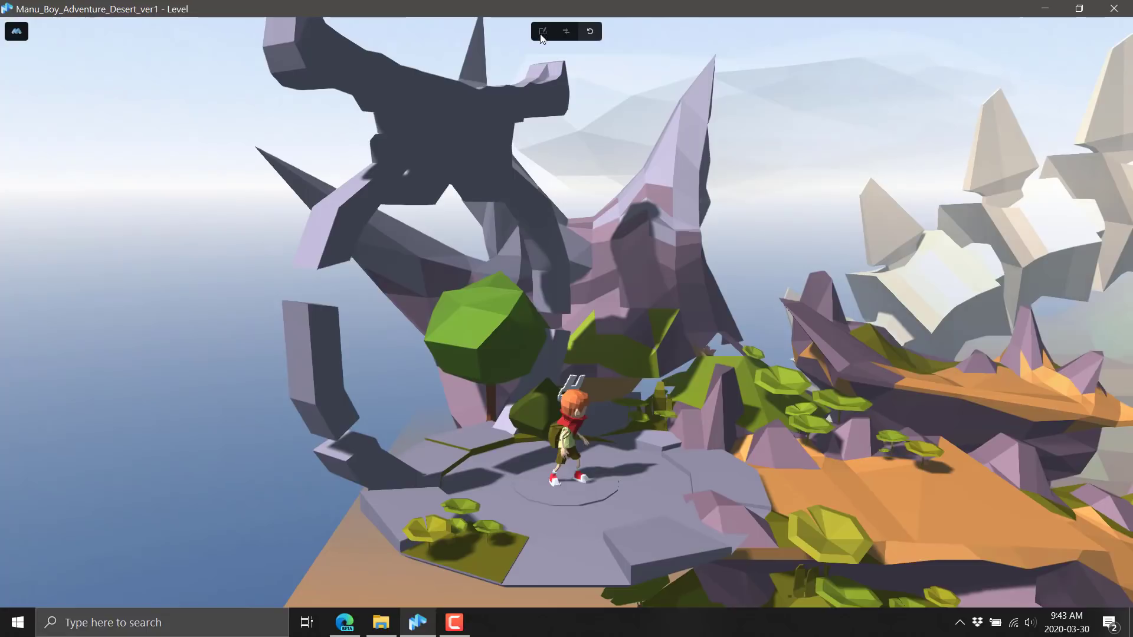
click(590, 32)
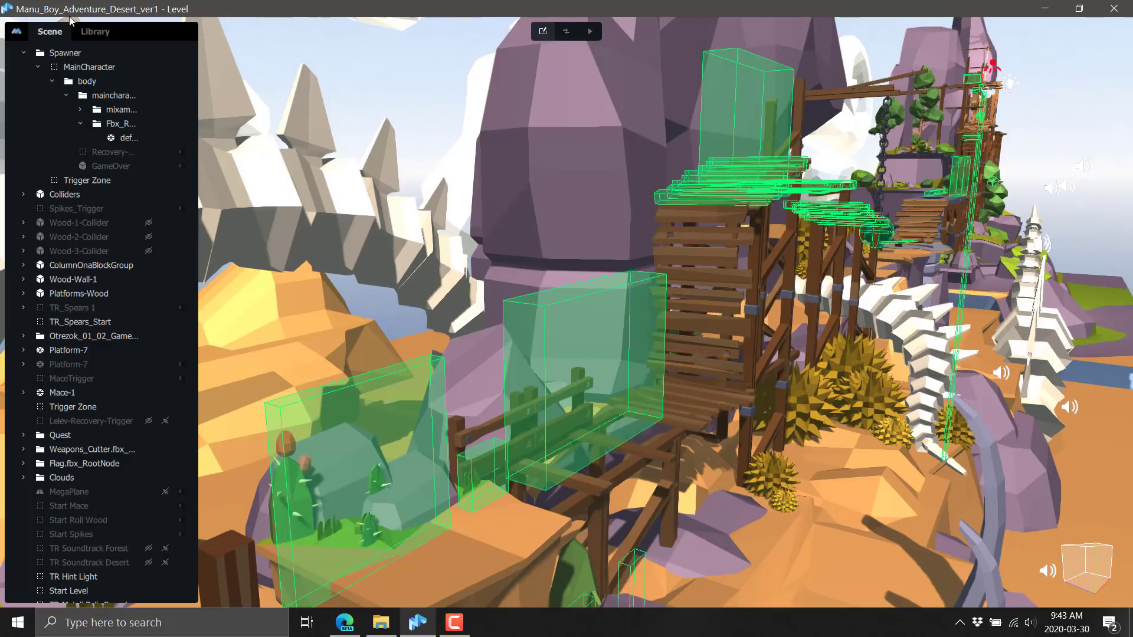
- Add a point light and a cylinder primitive to the scene from the library
click(95, 31)
click(85, 196)
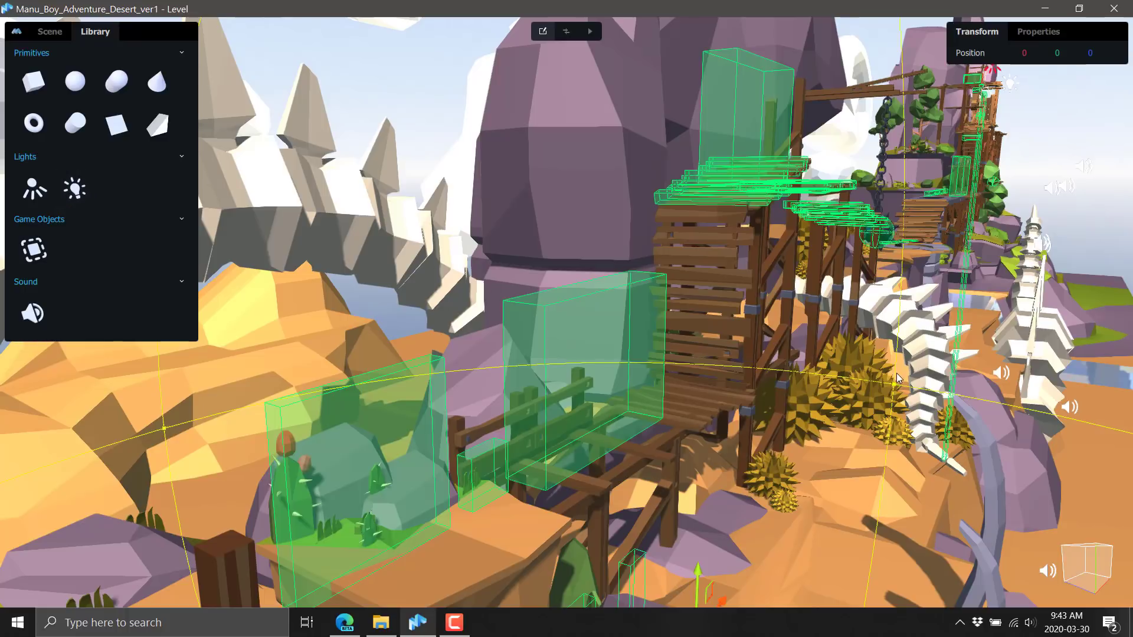
click(75, 124)
scroll(680, 314, down, 5)
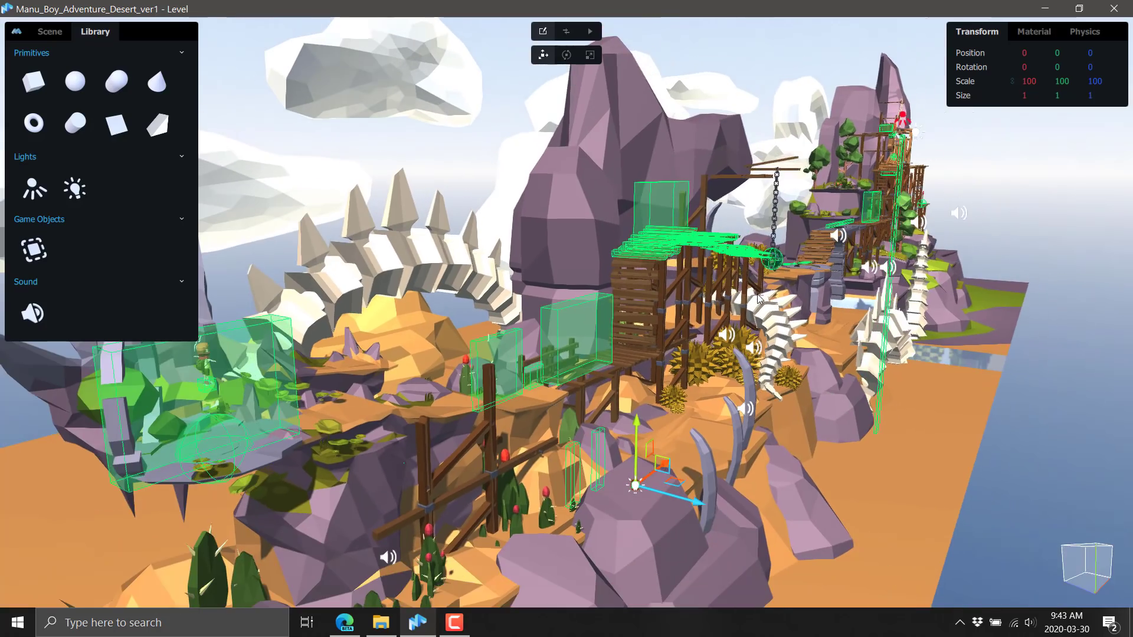
- Move the cylinder up to about 27.23 on Y and along Z to about 6.84, beside the wooden scaffold
drag(661, 457, 655, 341)
scroll(654, 340, up, 10)
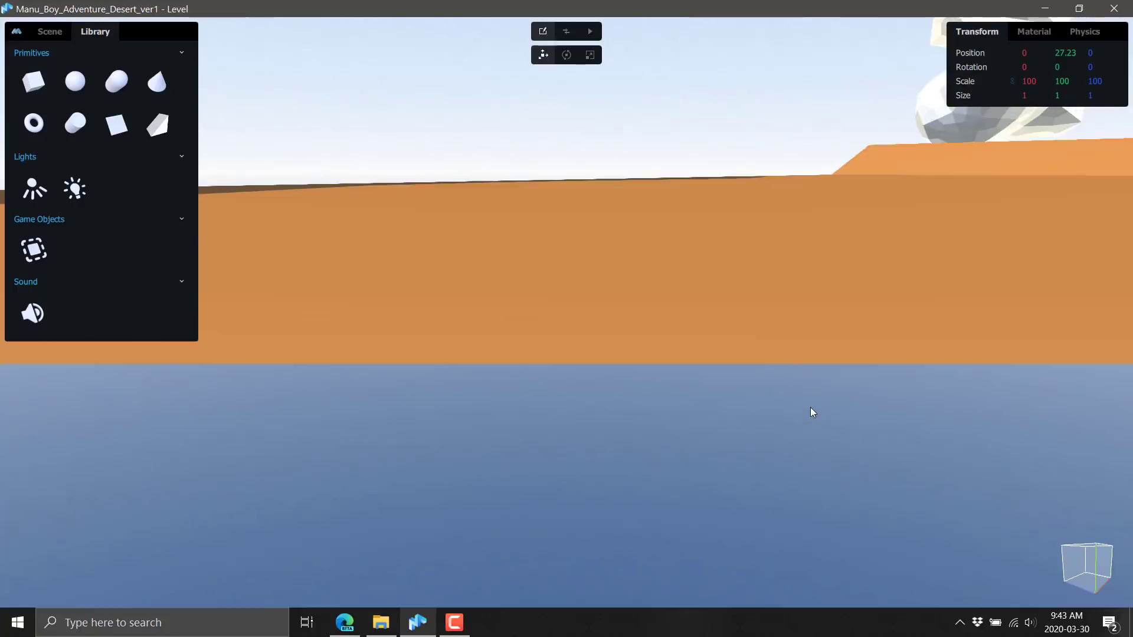
scroll(810, 408, up, 10)
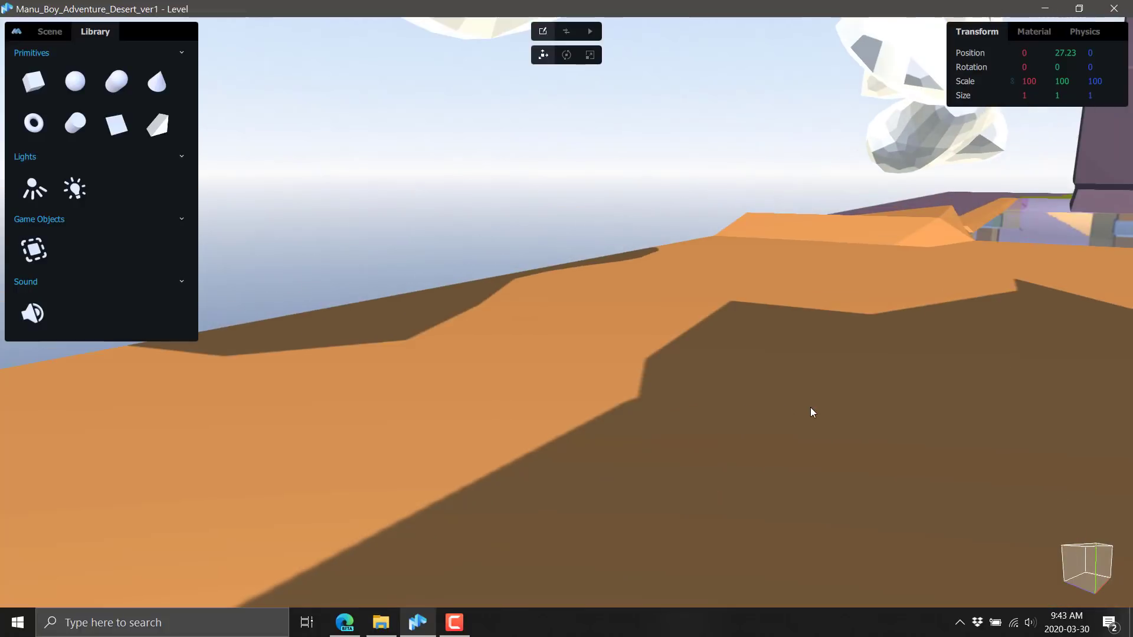
scroll(810, 407, down, 10)
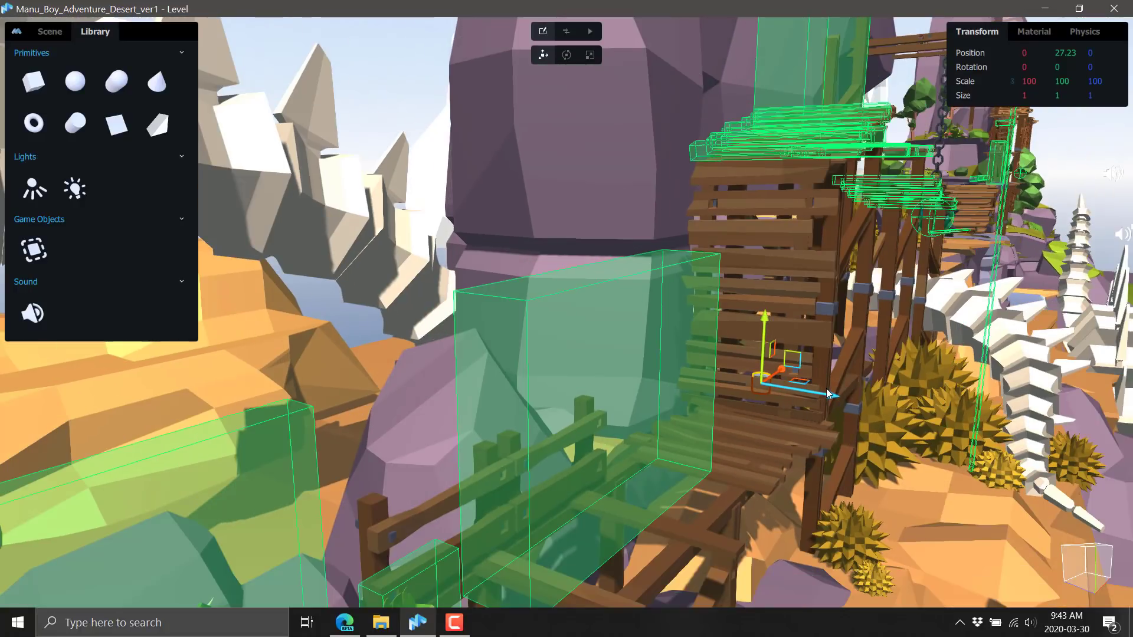
drag(826, 388, 882, 405)
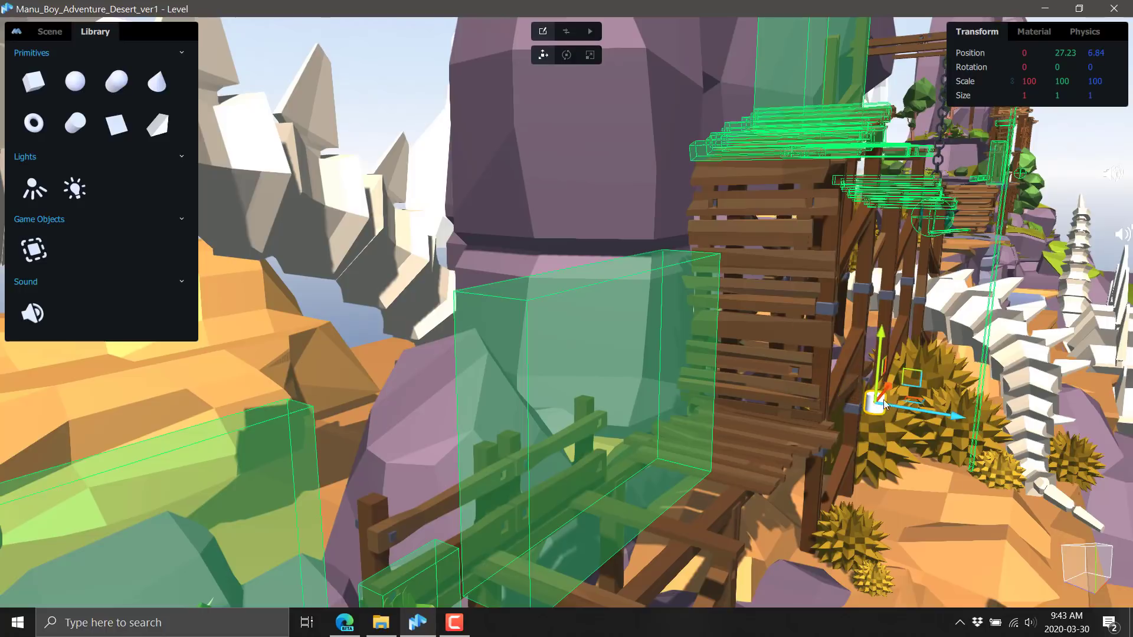
- Set the cylinder material's base color to black, #000000
click(1032, 32)
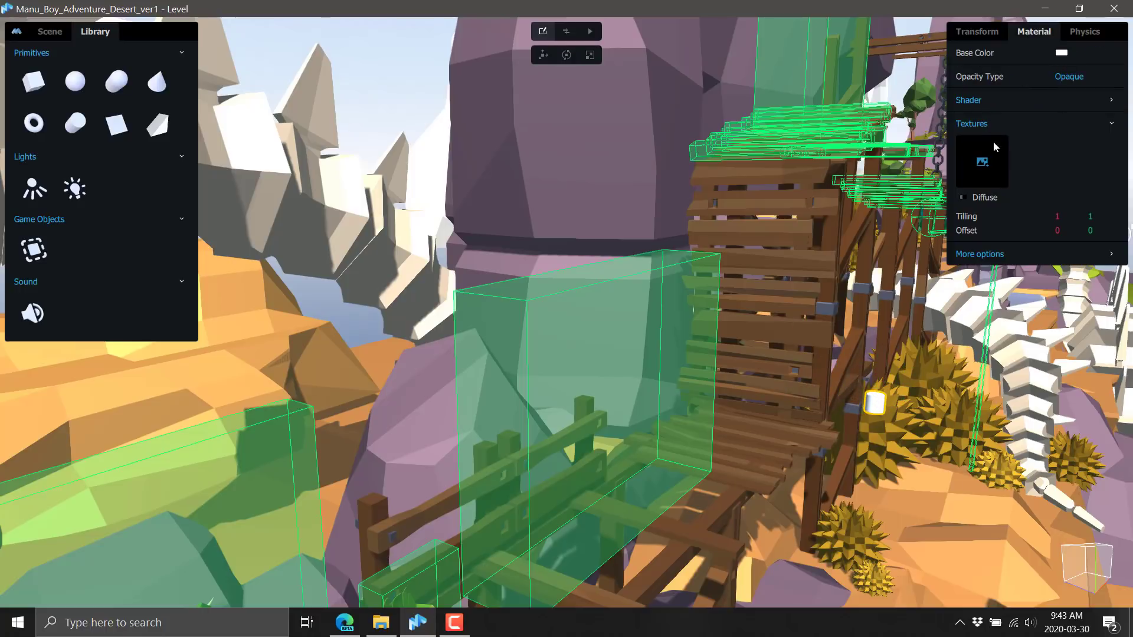
click(1066, 55)
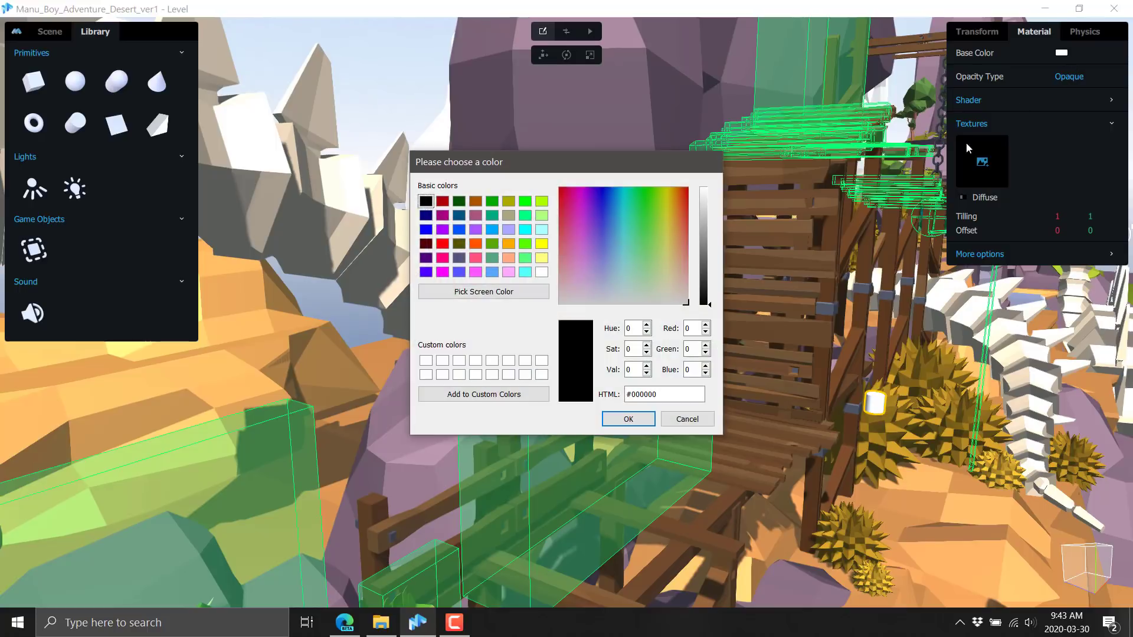
drag(623, 208, 578, 207)
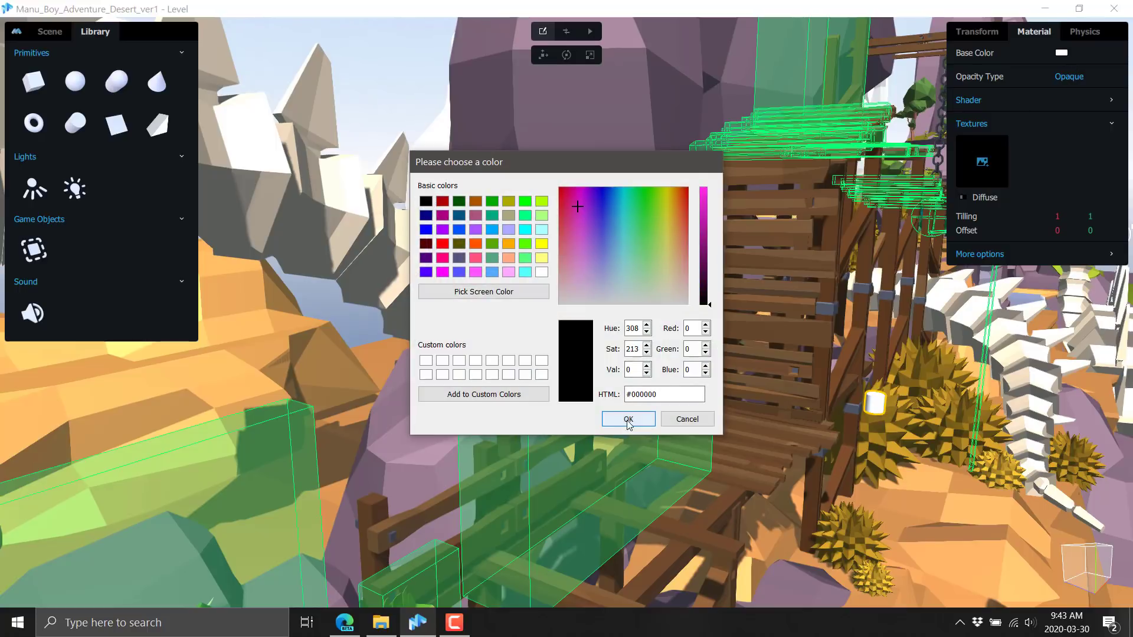
click(627, 418)
- Make the cylinder a physical object and select the green box zone in front of the plank wall
click(1088, 33)
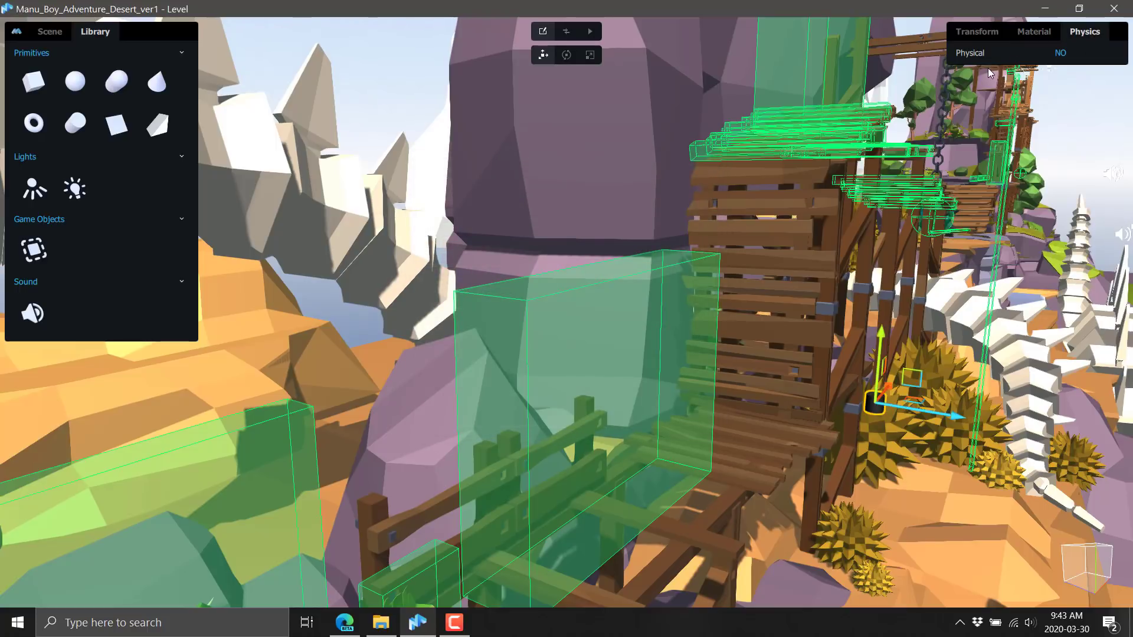
click(1069, 54)
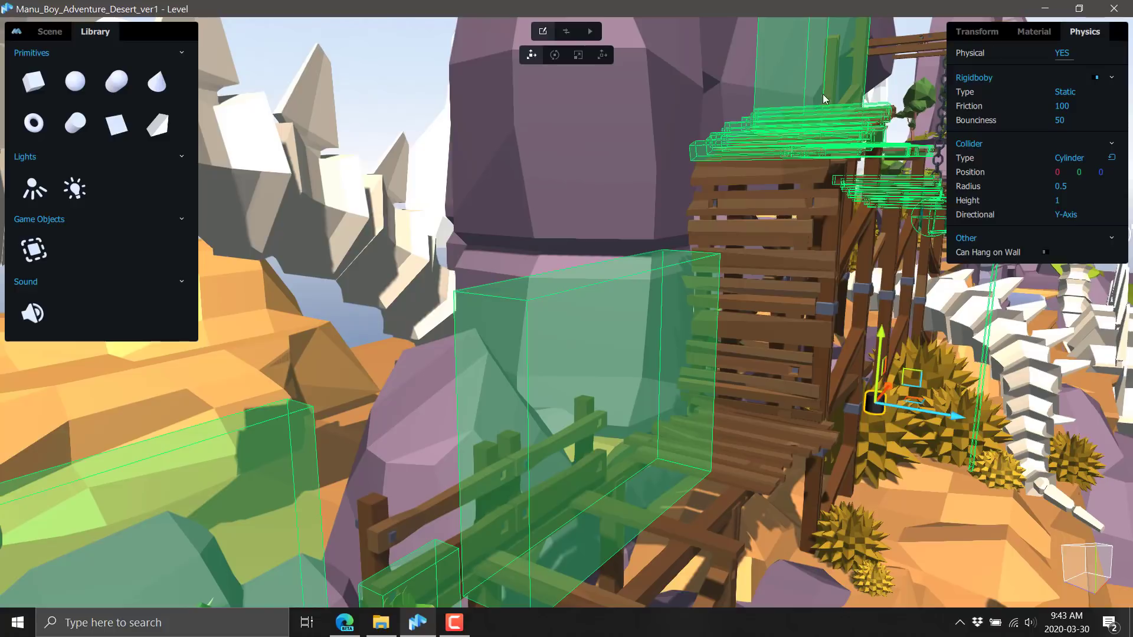
click(792, 246)
click(766, 237)
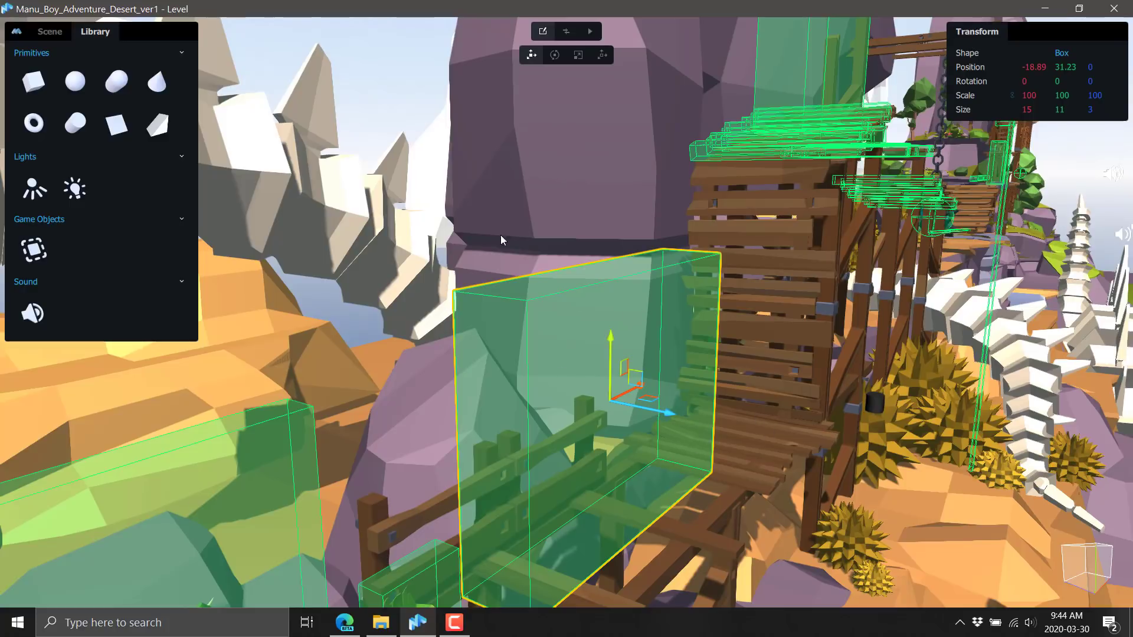
- Switch to the animation editing mode, open the Mace_Swing animation's timeline and expand the Link-11 track
click(565, 32)
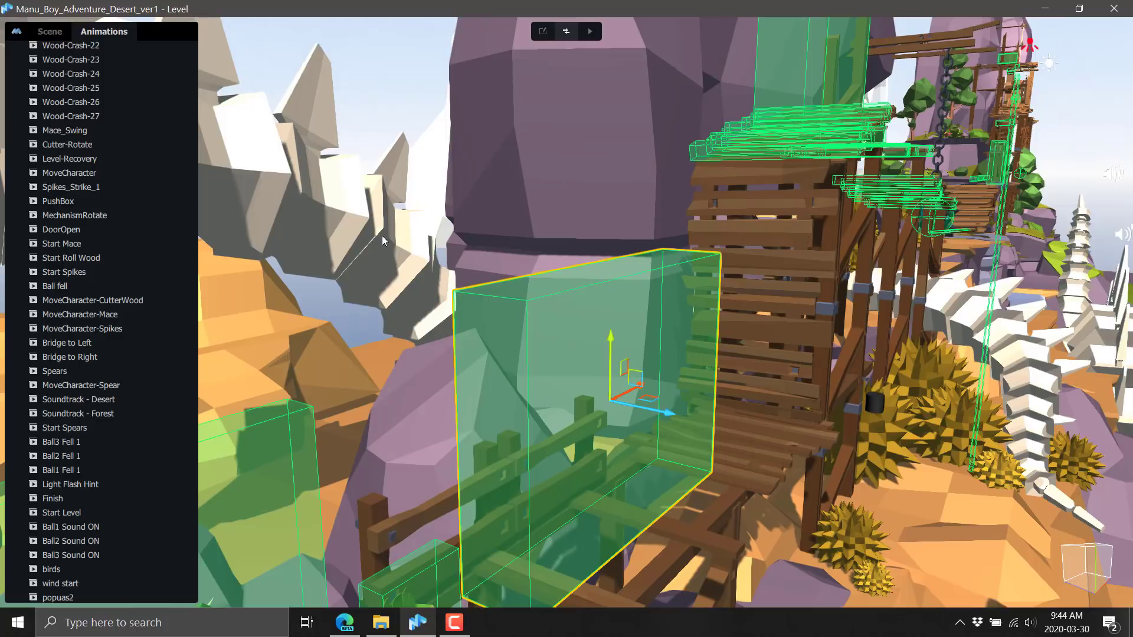
scroll(648, 304, down, 2)
middle_drag(682, 320, 777, 354)
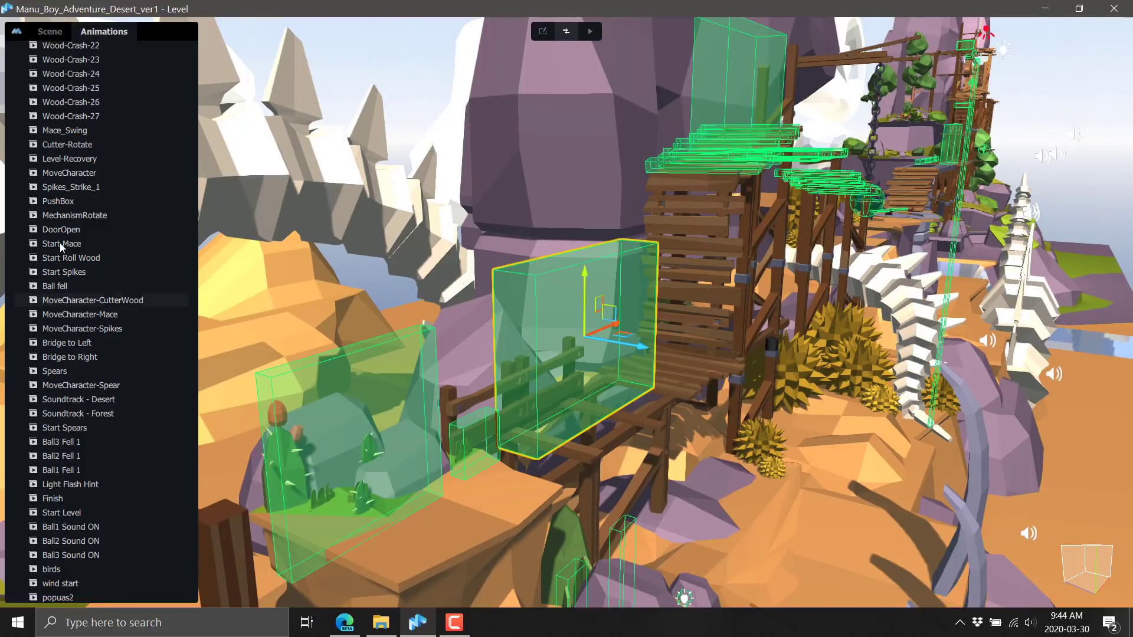
click(65, 130)
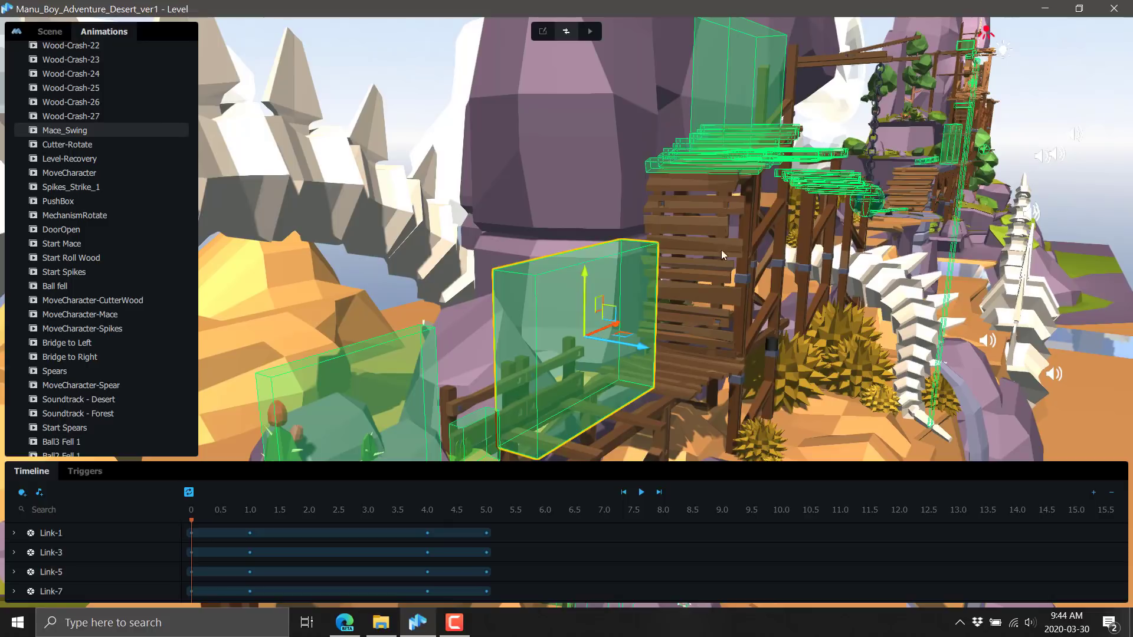
scroll(58, 552, down, 2)
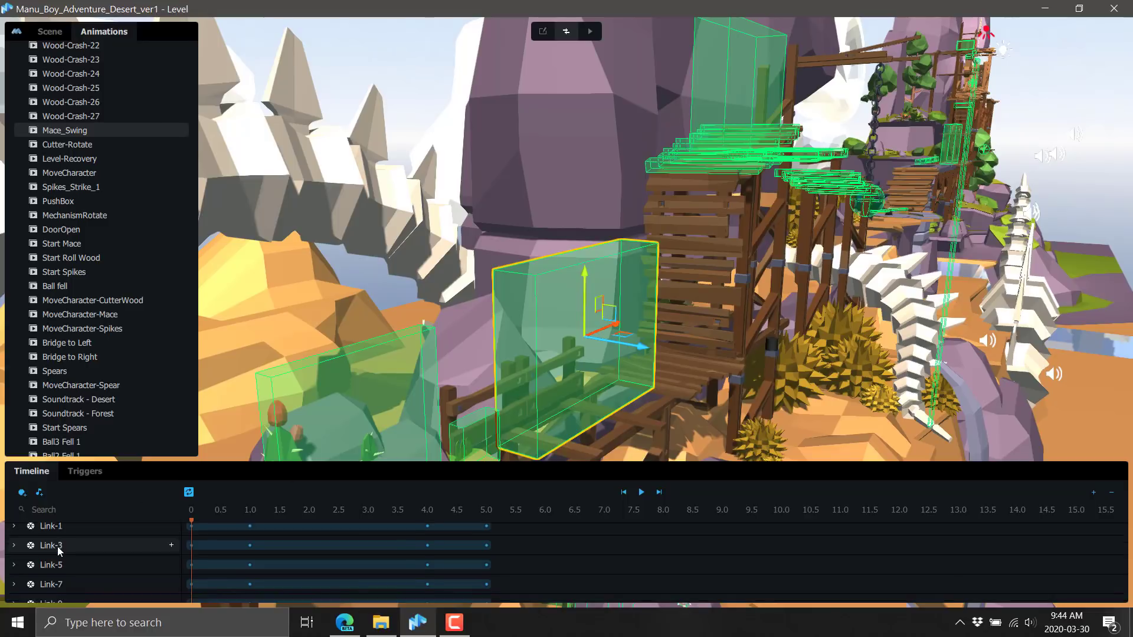
scroll(58, 549, down, 2)
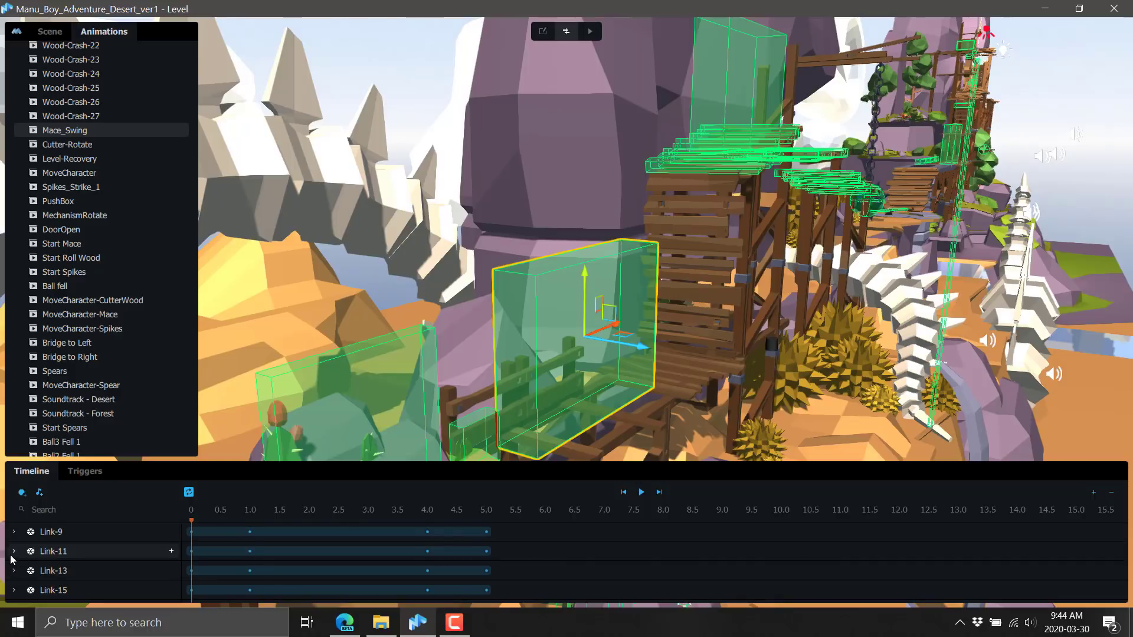
click(13, 551)
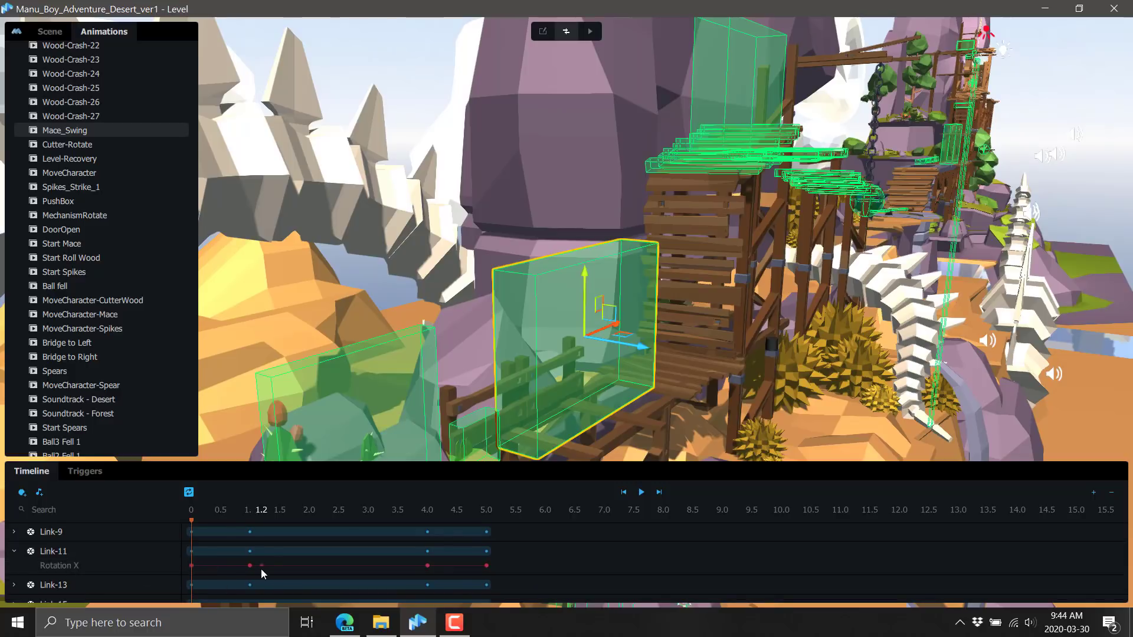
- Try to add a Rotation X keyframe to Link-11 between the 1.0 and 4.0 keyframes
double_click(352, 566)
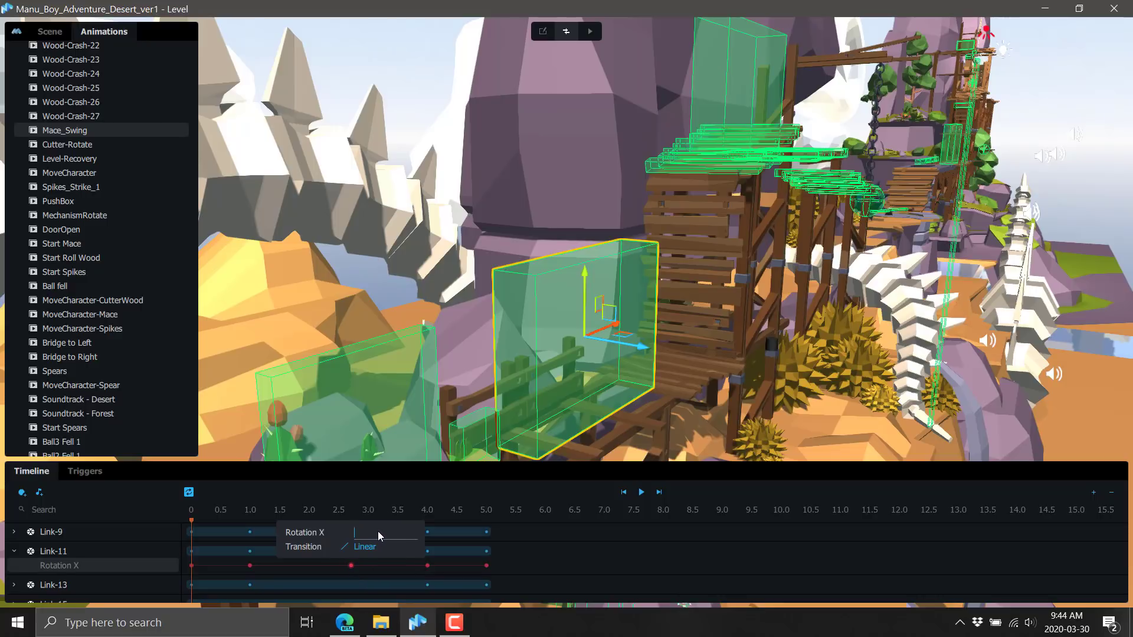
click(357, 553)
click(440, 561)
click(586, 558)
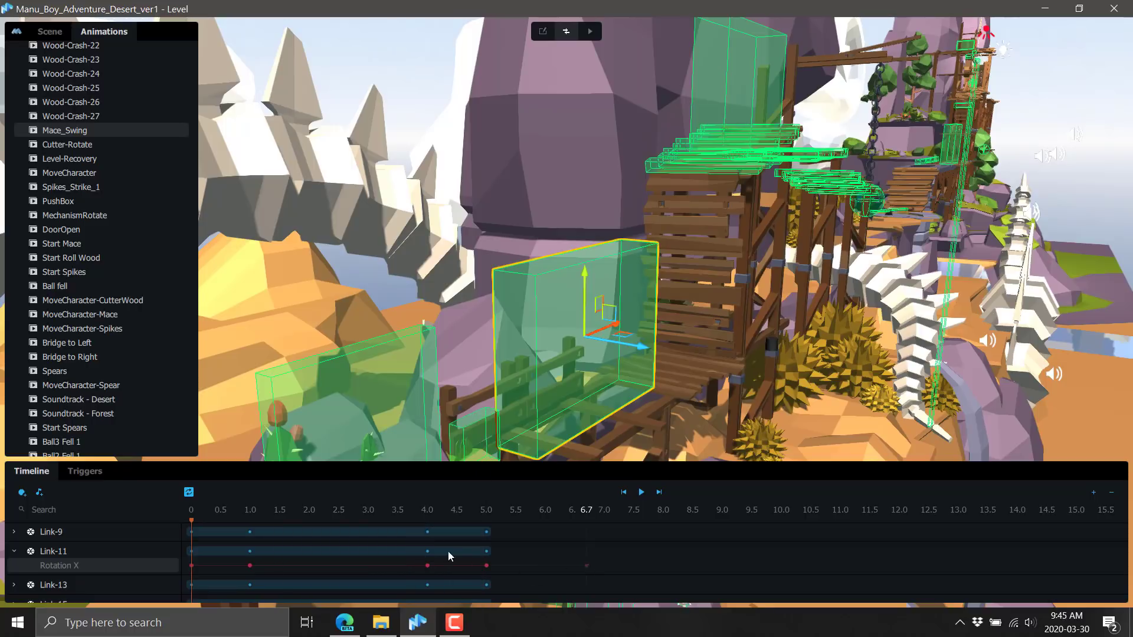
- Bring the Speaker Mace track into view and play the Mace_Swing animation with the system volume raised
scroll(122, 569, down, 2)
scroll(117, 554, down, 1)
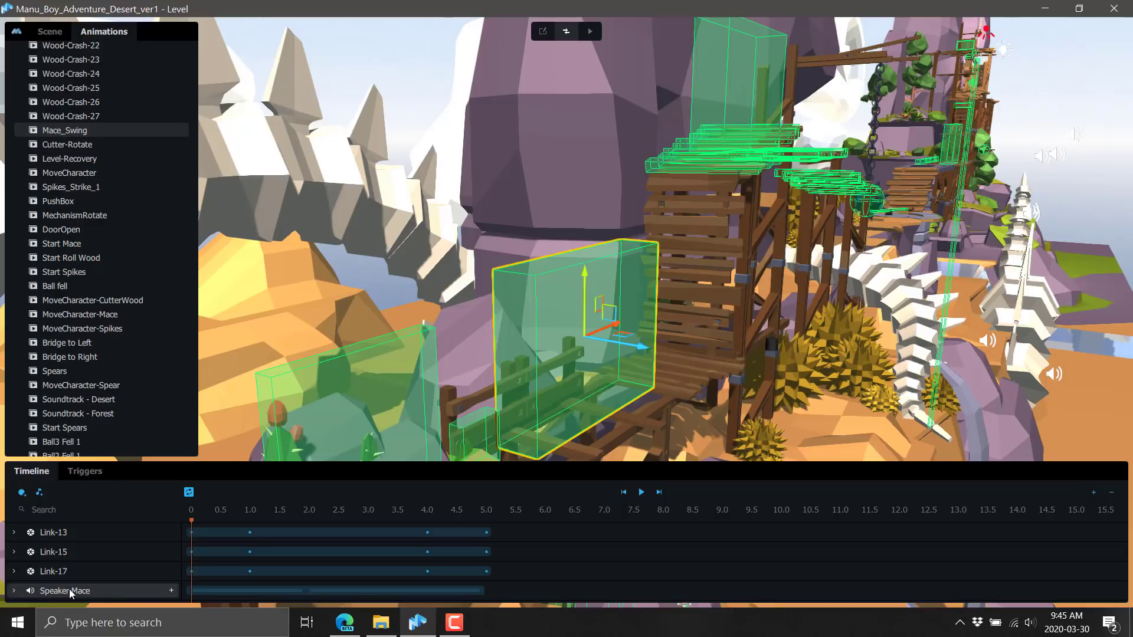
click(641, 491)
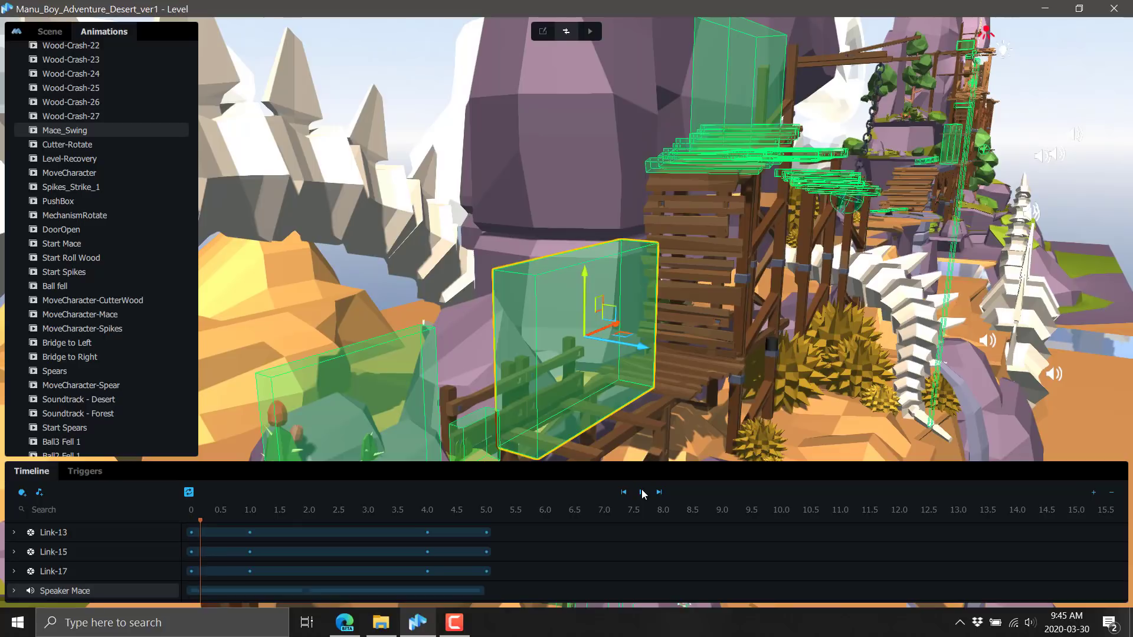
key(XF86AudioRaiseVolume)
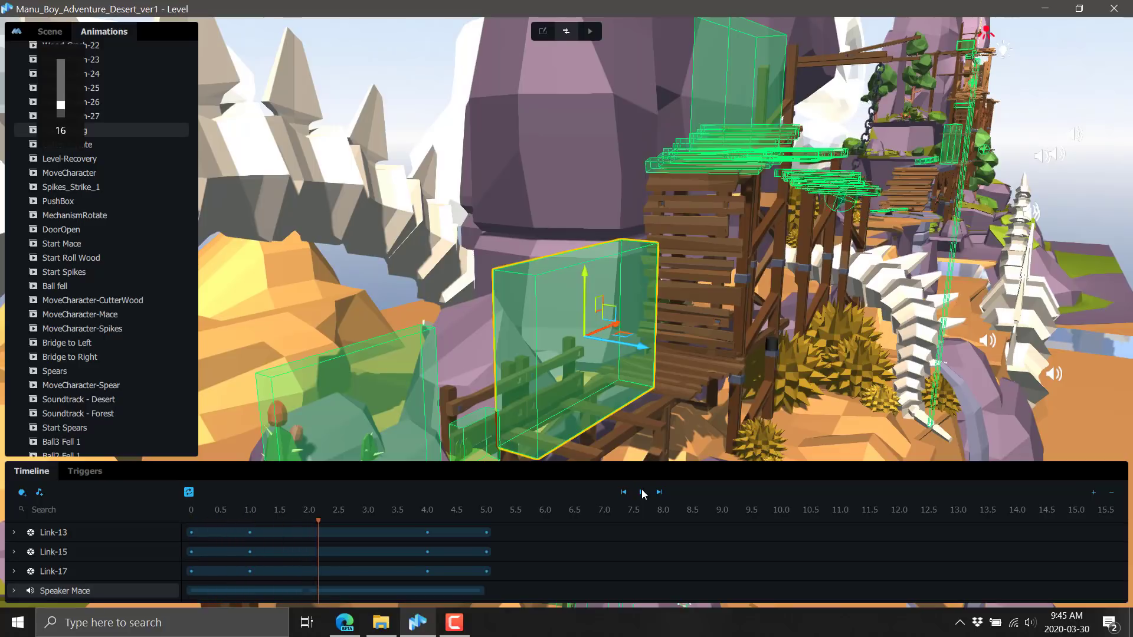
key(XF86AudioRaiseVolume)
key(XF86AudioRaiseVolume)
key(XF86AudioRaiseVolume)
key(XF86AudioRaiseVolume)
key(XF86AudioRaiseVolume)
key(XF86AudioRaiseVolume)
key(XF86AudioRaiseVolume)
key(XF86AudioRaiseVolume)
key(XF86AudioRaiseVolume)
key(XF86AudioRaiseVolume)
key(XF86AudioRaiseVolume)
key(XF86AudioRaiseVolume)
key(XF86AudioRaiseVolume)
key(XF86AudioRaiseVolume)
key(XF86AudioRaiseVolume)
key(XF86AudioRaiseVolume)
key(XF86AudioRaiseVolume)
key(XF86AudioRaiseVolume)
key(XF86AudioRaiseVolume)
key(XF86AudioRaiseVolume)
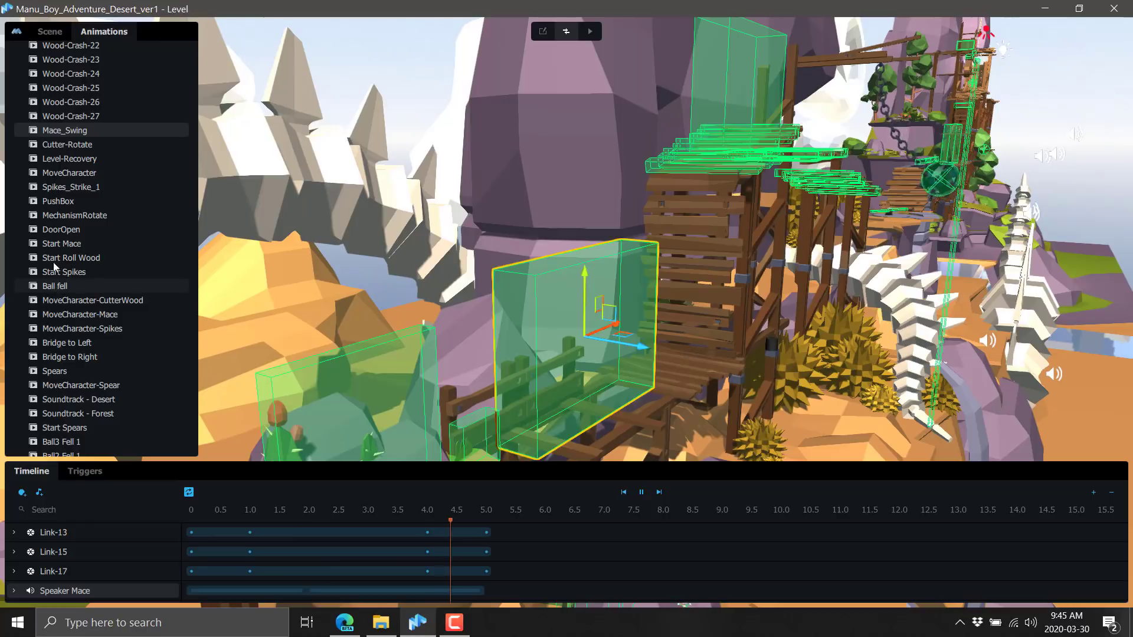
- Open the MoveCharacter animation, play it, stop the playback and look over its timeline tracks
click(64, 173)
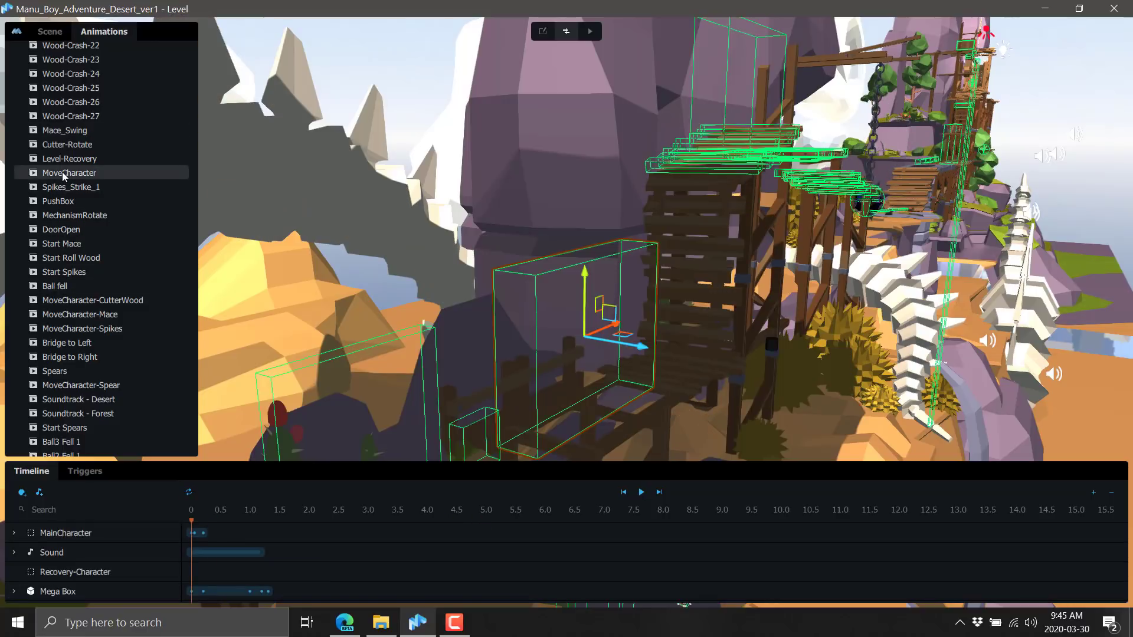
click(642, 499)
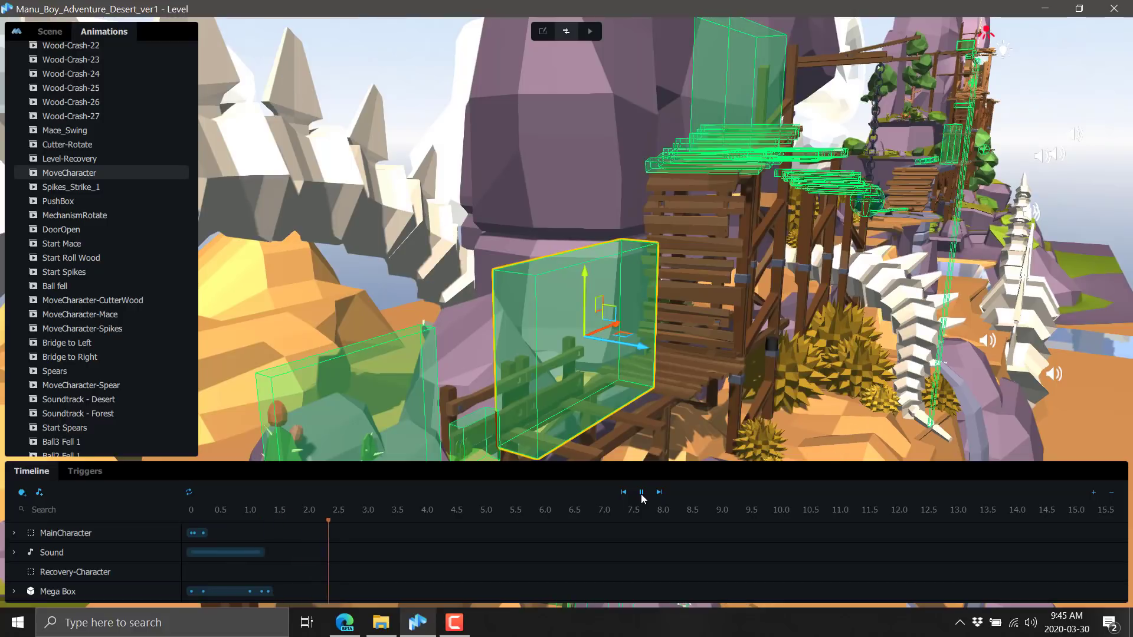
click(641, 499)
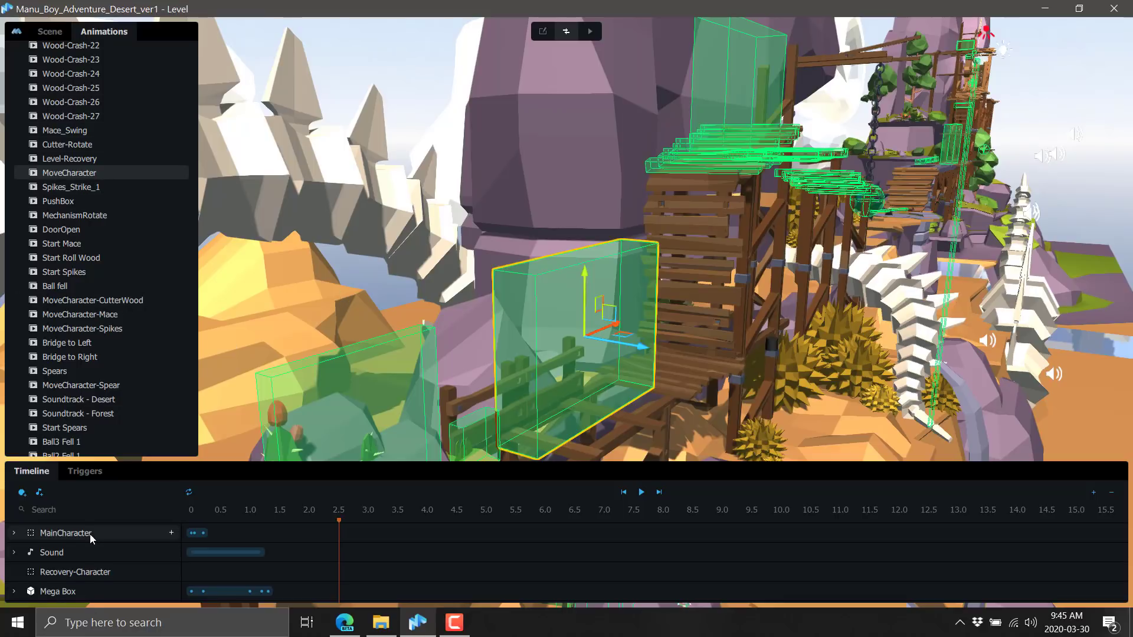
scroll(90, 533, down, 1)
scroll(89, 533, up, 1)
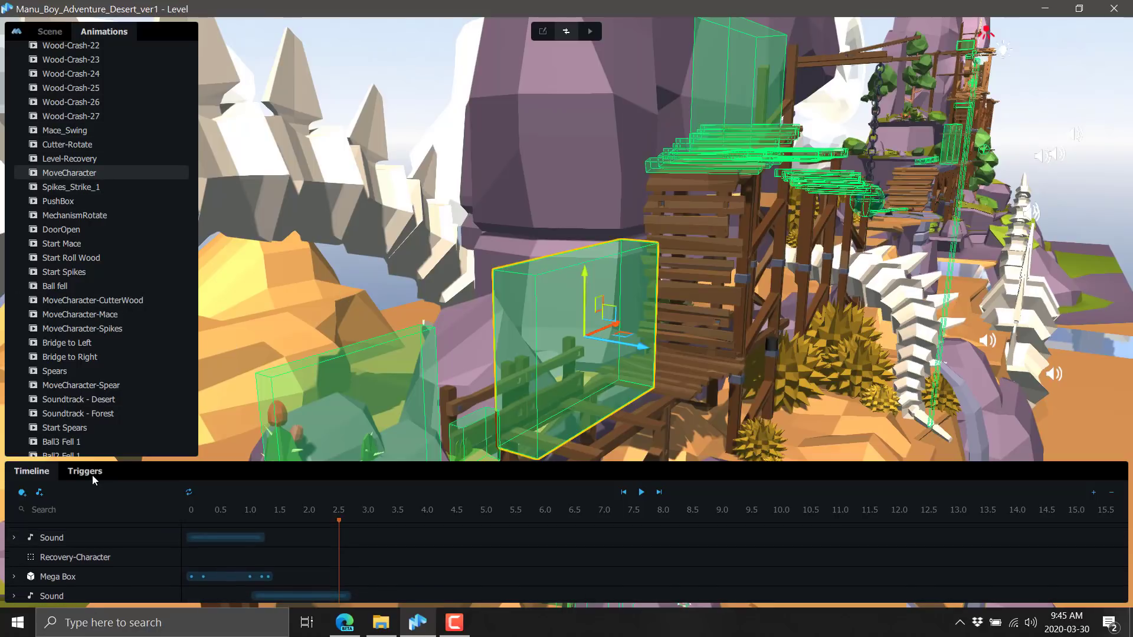
- Show the MoveCharacter animation's triggers and review the available new trigger types without adding one
click(92, 475)
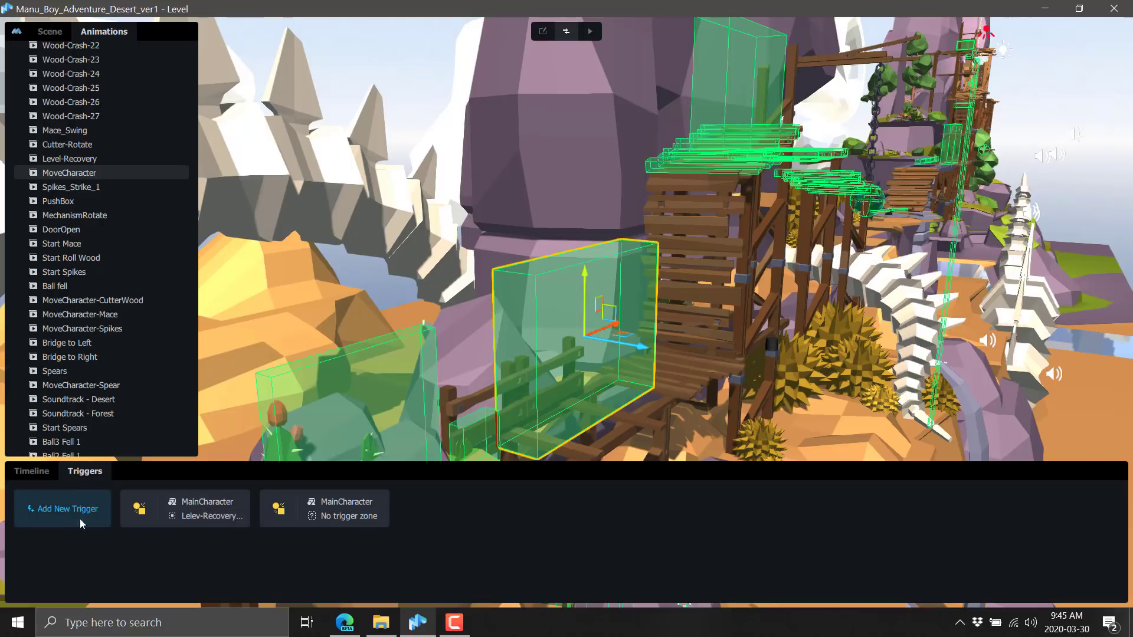
click(63, 511)
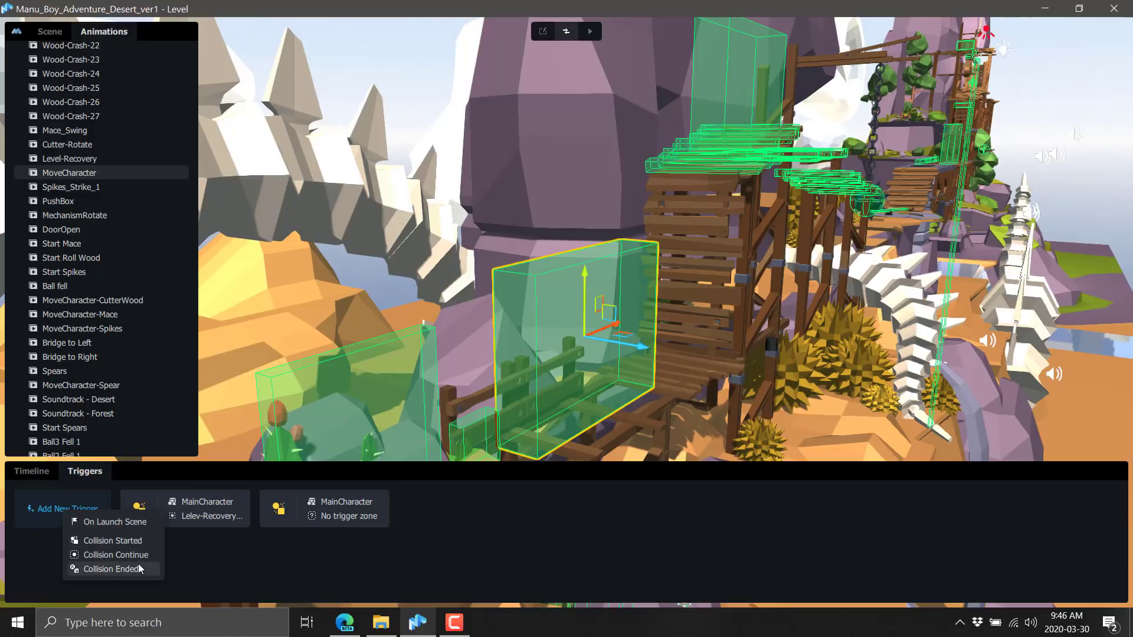
click(412, 568)
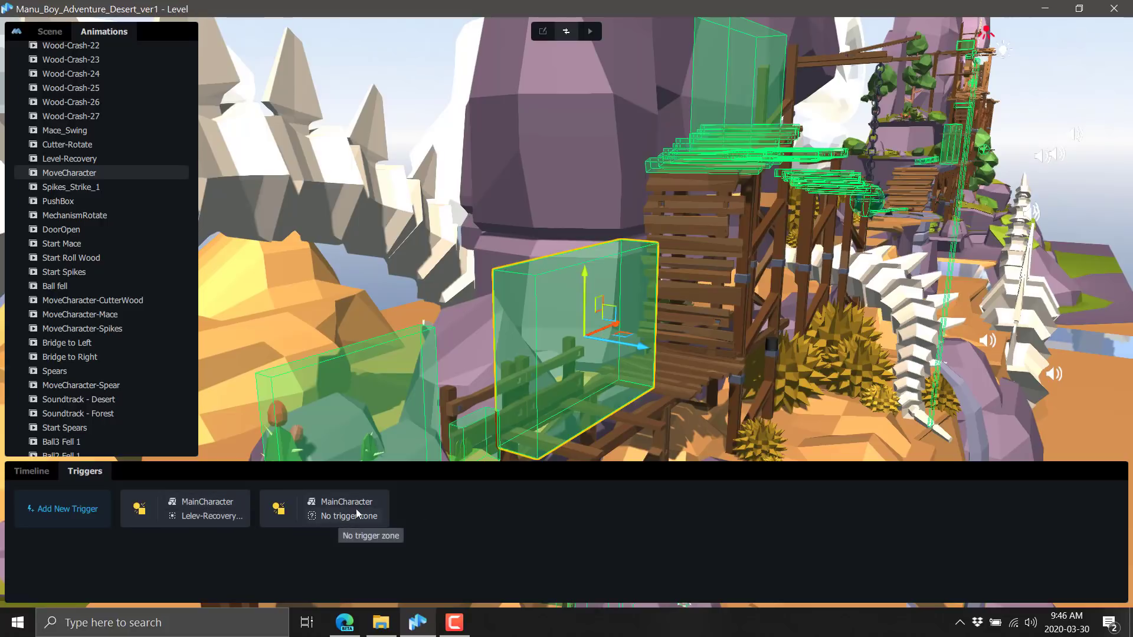
- Compare the triggers of several animations, including Start Mace, Bridge to Right, Spikes_Strike_1, Ball fell and Bridge to Left
click(65, 246)
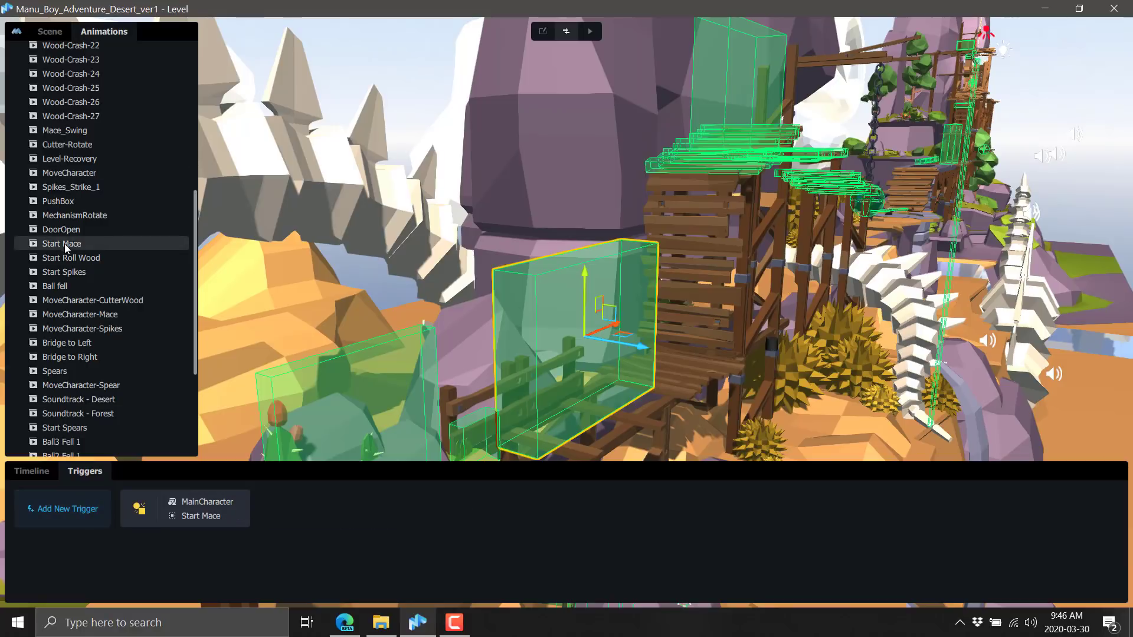
click(70, 356)
click(58, 187)
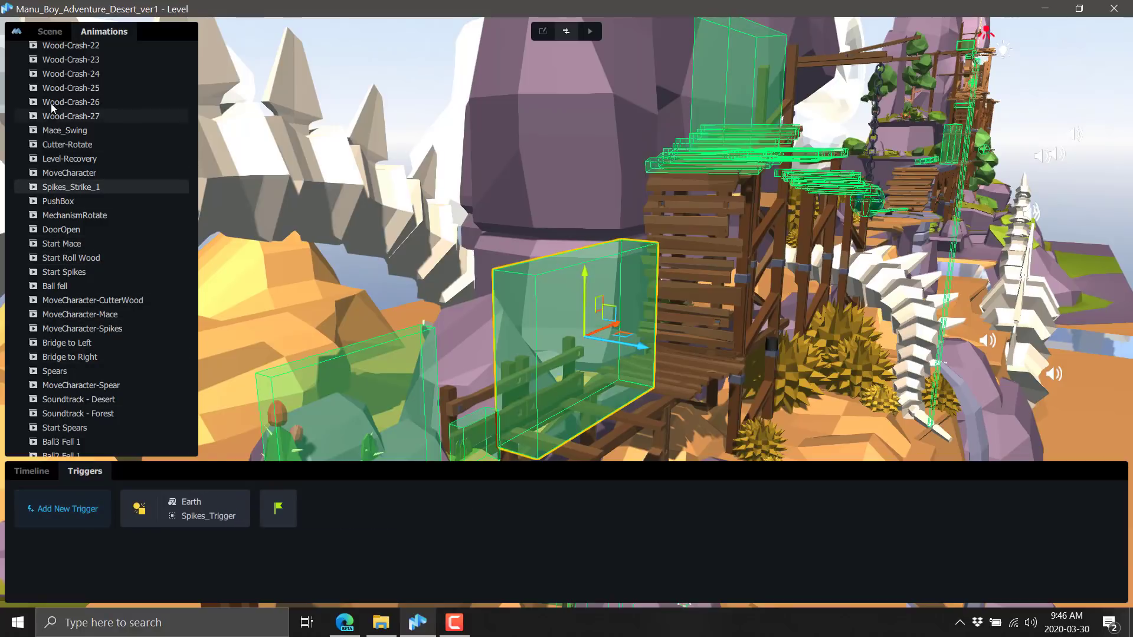
click(51, 104)
click(63, 69)
click(53, 189)
click(68, 287)
click(76, 342)
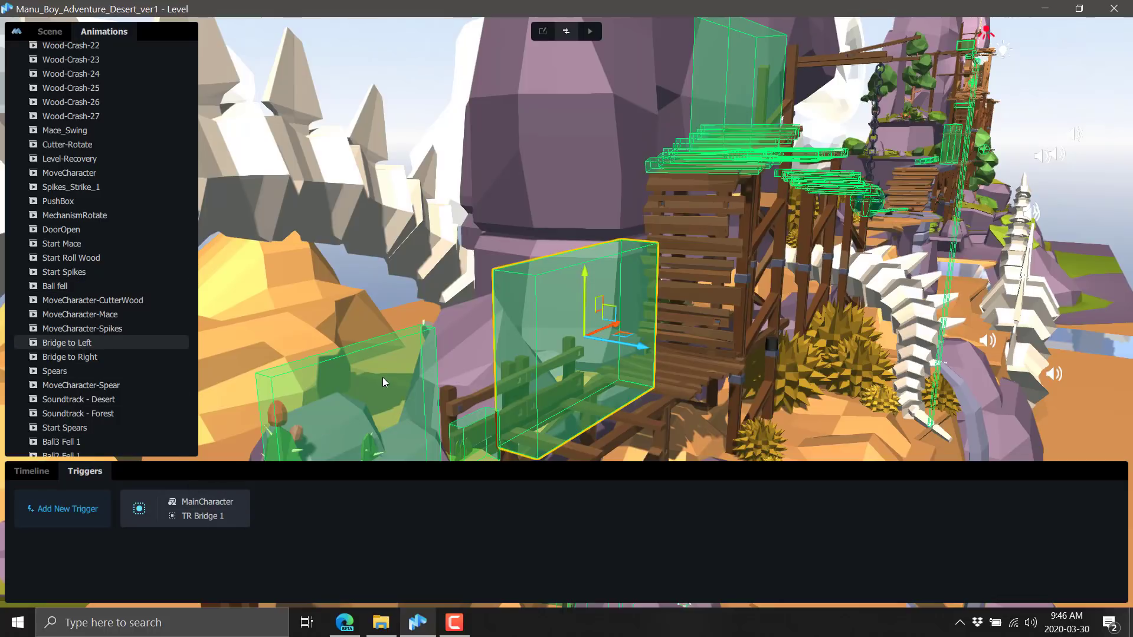
- Fly through the level toward the tall wooden scaffolding beside the trees to inspect its trigger zones
middle_drag(383, 377, 877, 218)
right_drag(877, 218, 847, 313)
key(w)
key(w)
mouse_move(847, 313)
middle_down()
mouse_move(875, 299)
mouse_move(872, 309)
mouse_move(855, 293)
mouse_move(834, 299)
middle_up()
key(w)
right_drag(834, 301, 819, 290)
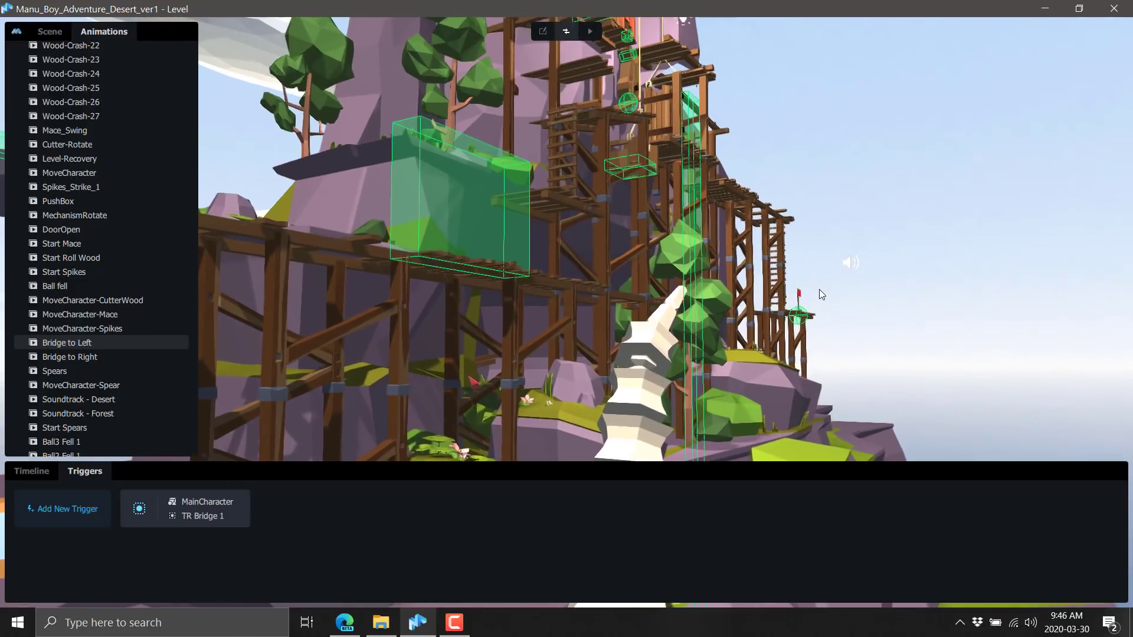
- Open the 3D model import dialog, check the supported file types and cancel without importing
click(21, 33)
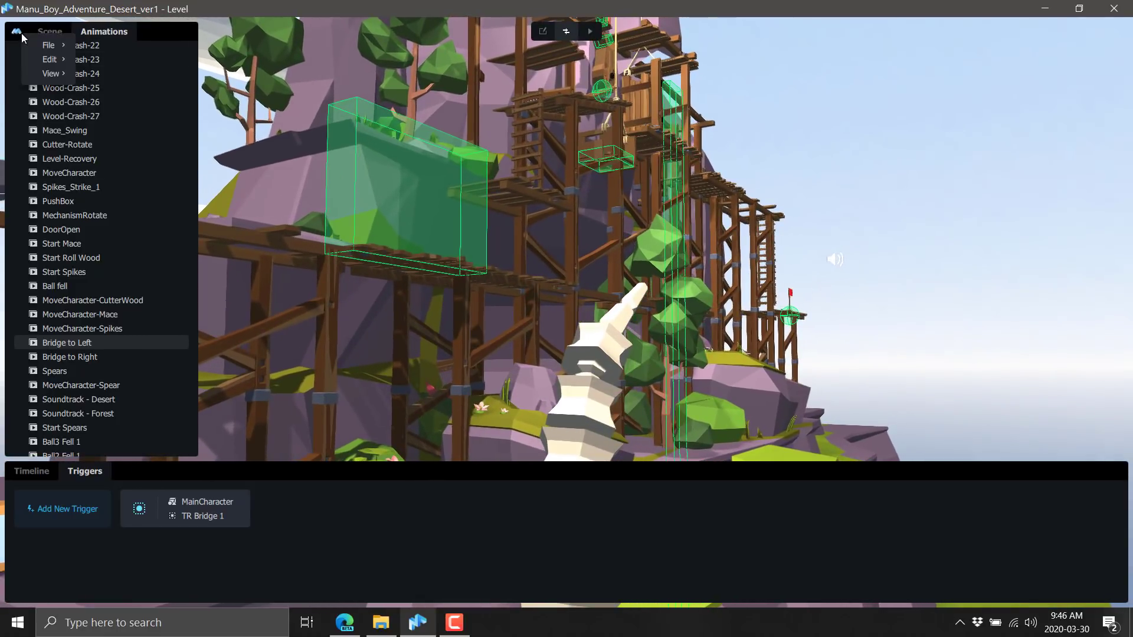
mouse_move(59, 48)
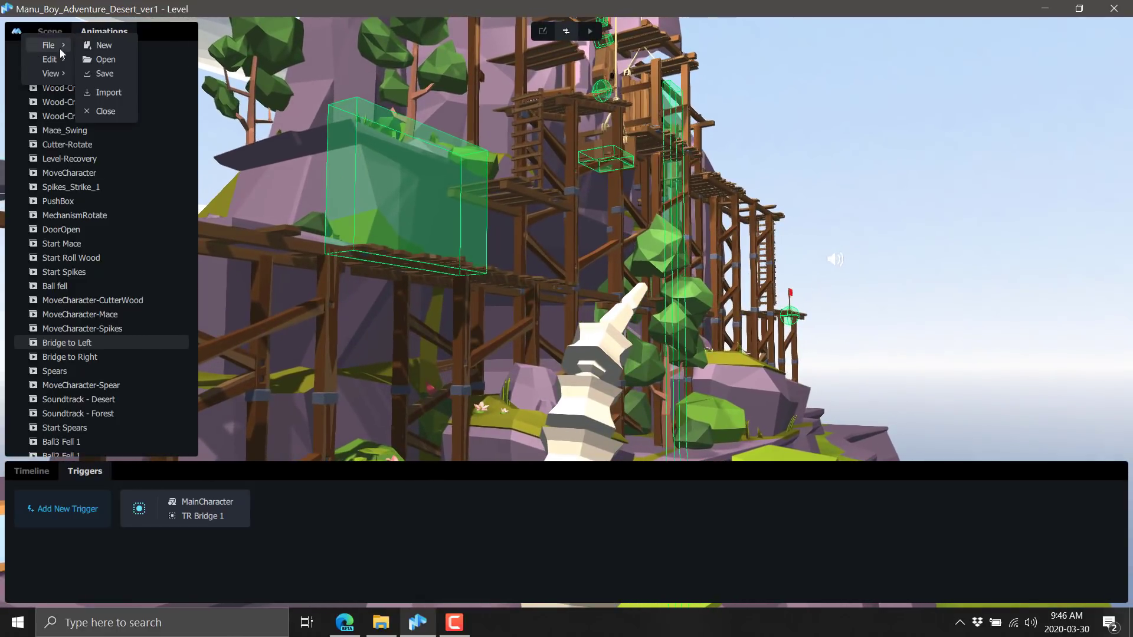
click(111, 91)
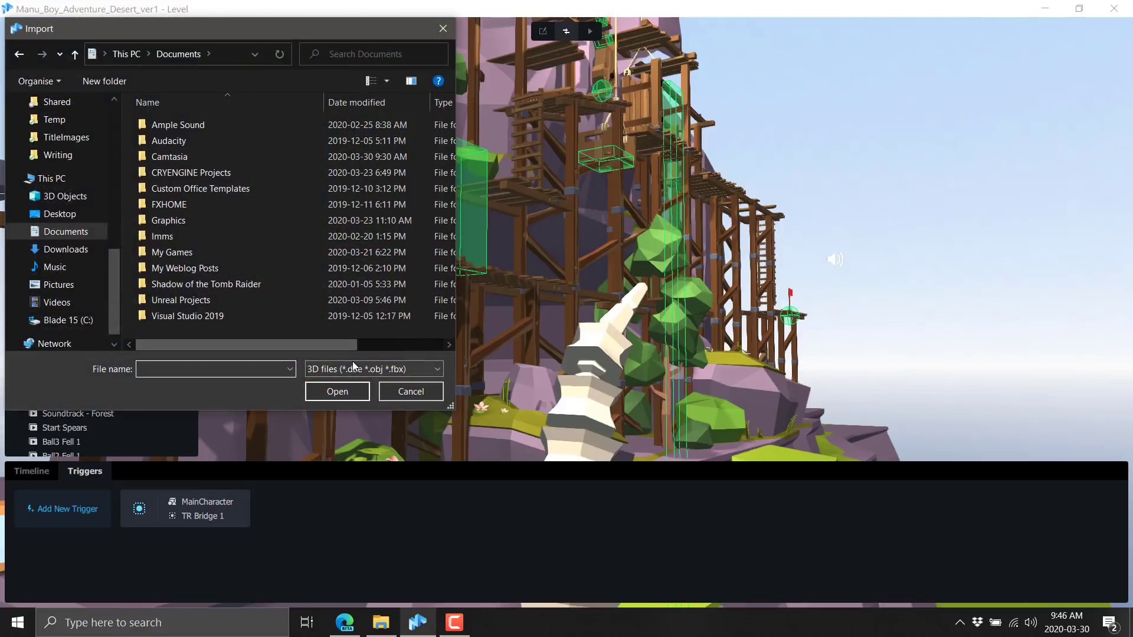
click(352, 369)
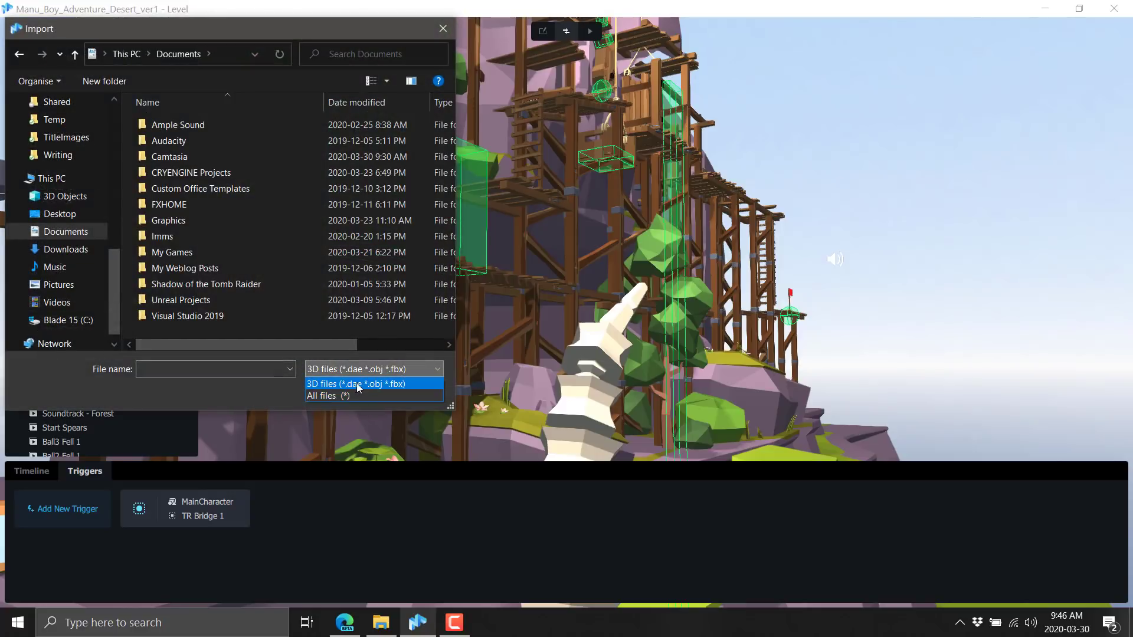
click(382, 385)
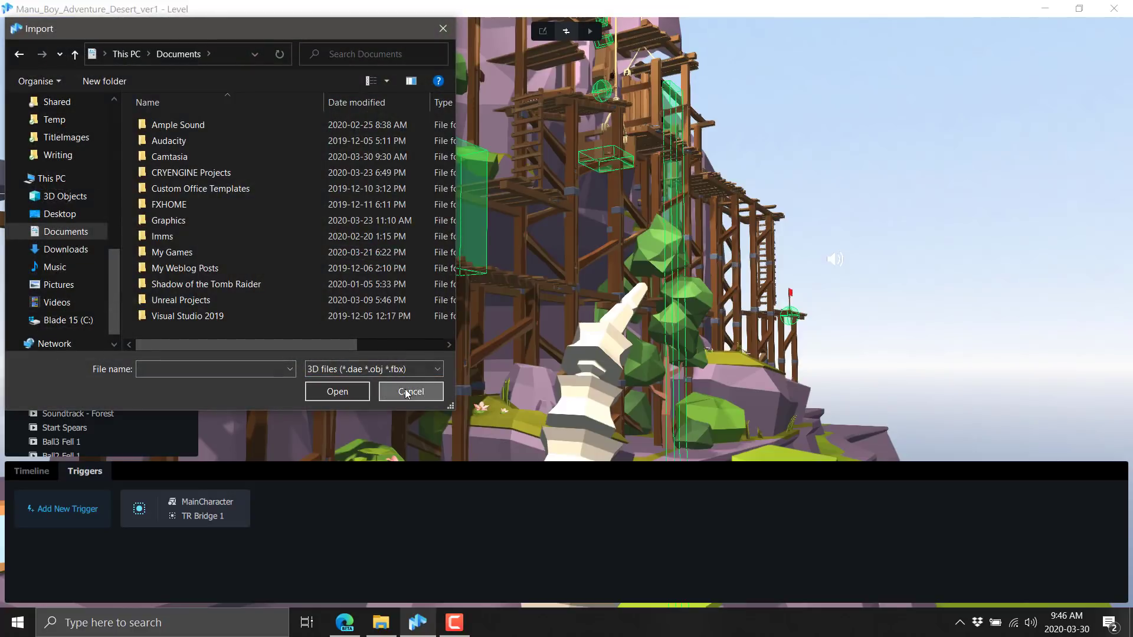
click(404, 392)
- Select the hanging wooden elevator platform in the scaffolding and show it in the scene hierarchy
right_drag(528, 227, 572, 282)
key(w)
scroll(572, 281, up, 5)
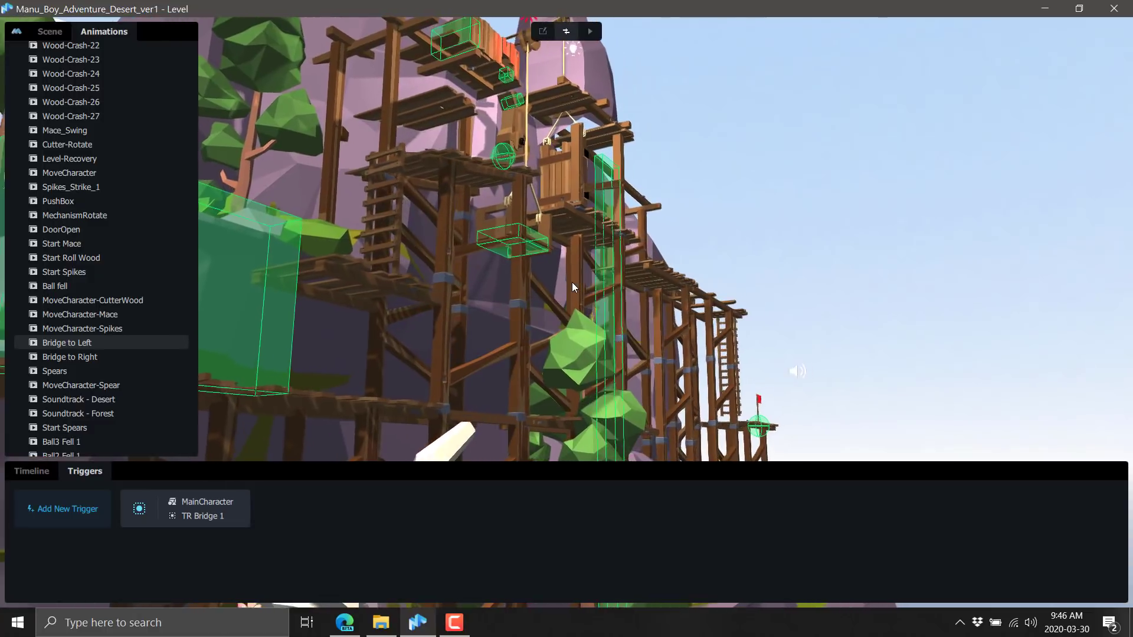
right_drag(565, 275, 445, 242)
key(d)
middle_drag(446, 243, 476, 205)
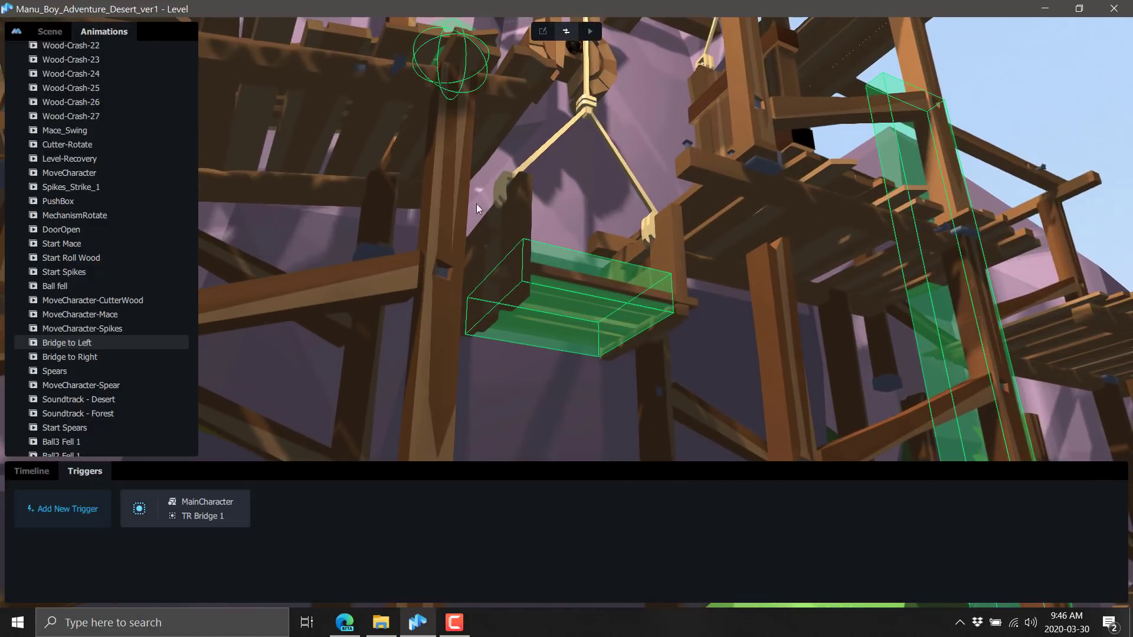
click(512, 210)
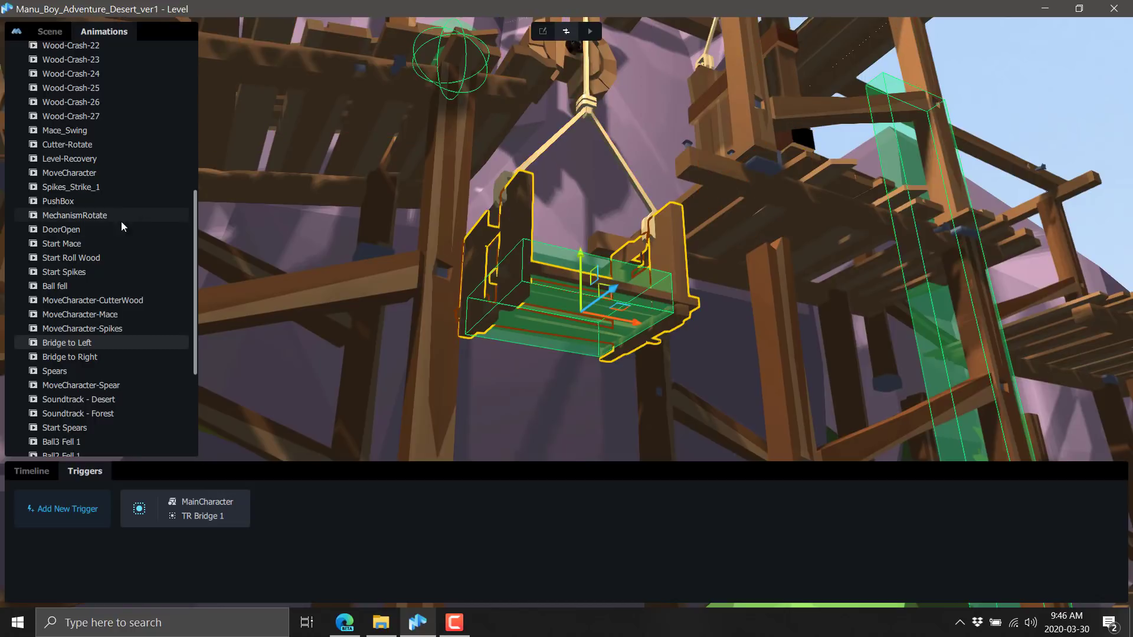
click(50, 31)
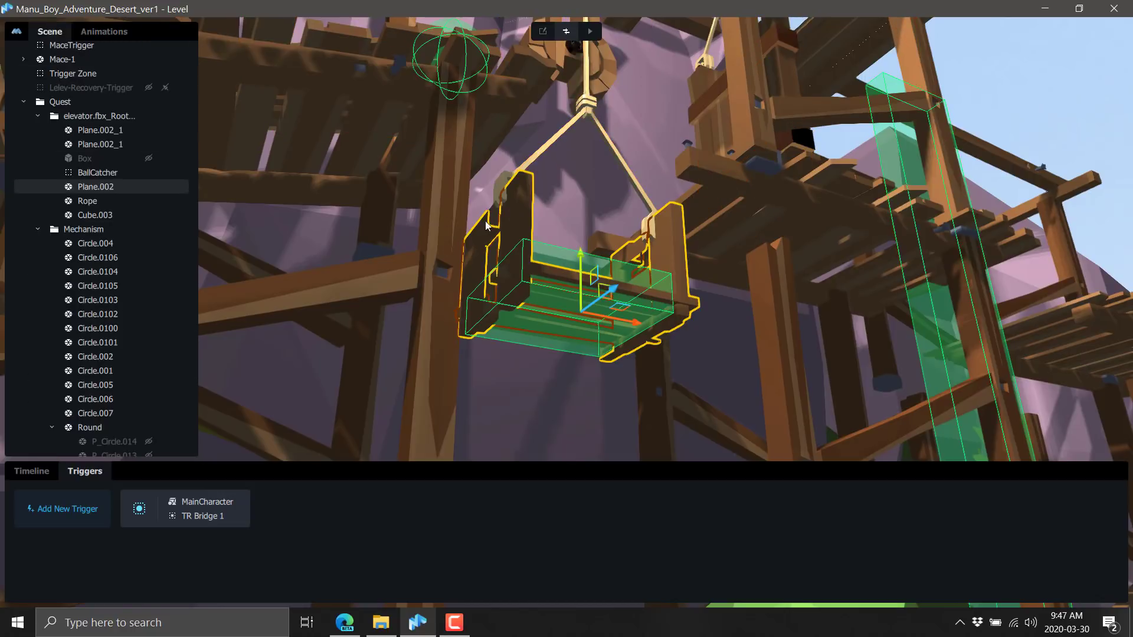
- Select the elevator.fbx_Root group, select its BallCatcher zone, and look through the Mechanism and Jumper objects in the hierarchy
click(88, 120)
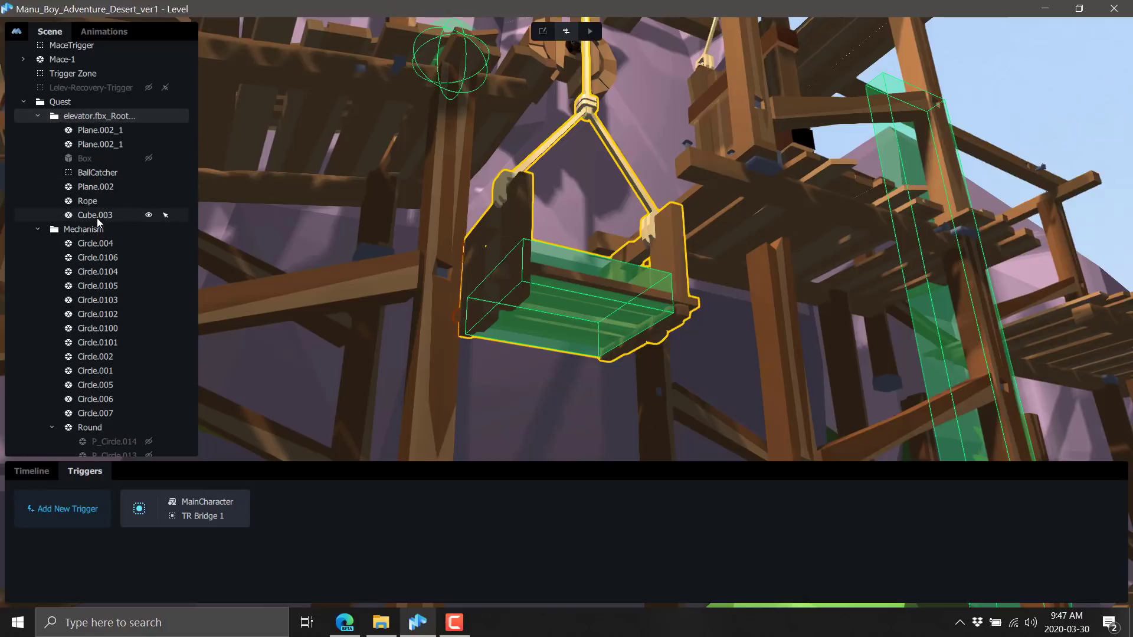
click(94, 173)
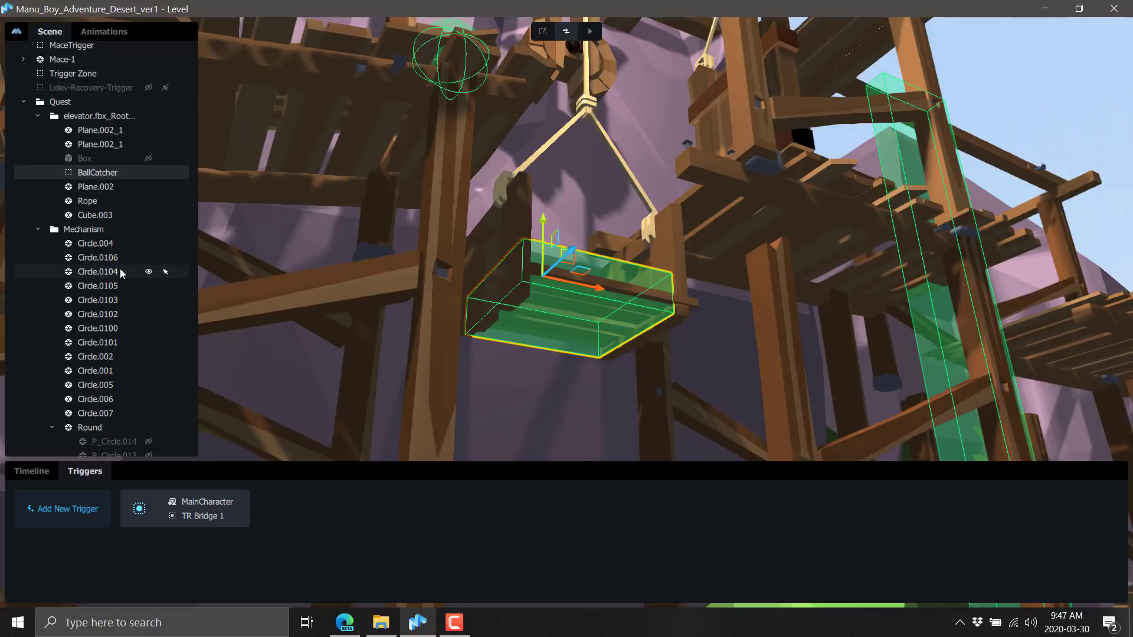
scroll(129, 260, down, 5)
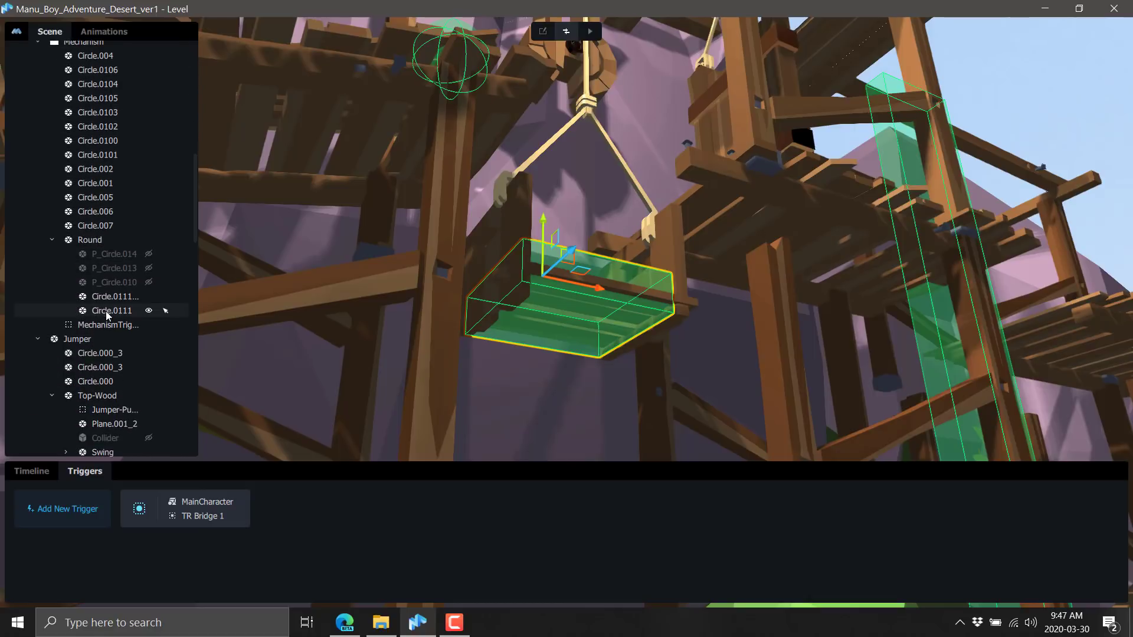
- Select the Mechanism object's trigger zone in the hierarchy and switch the level back to scene editing mode
click(101, 321)
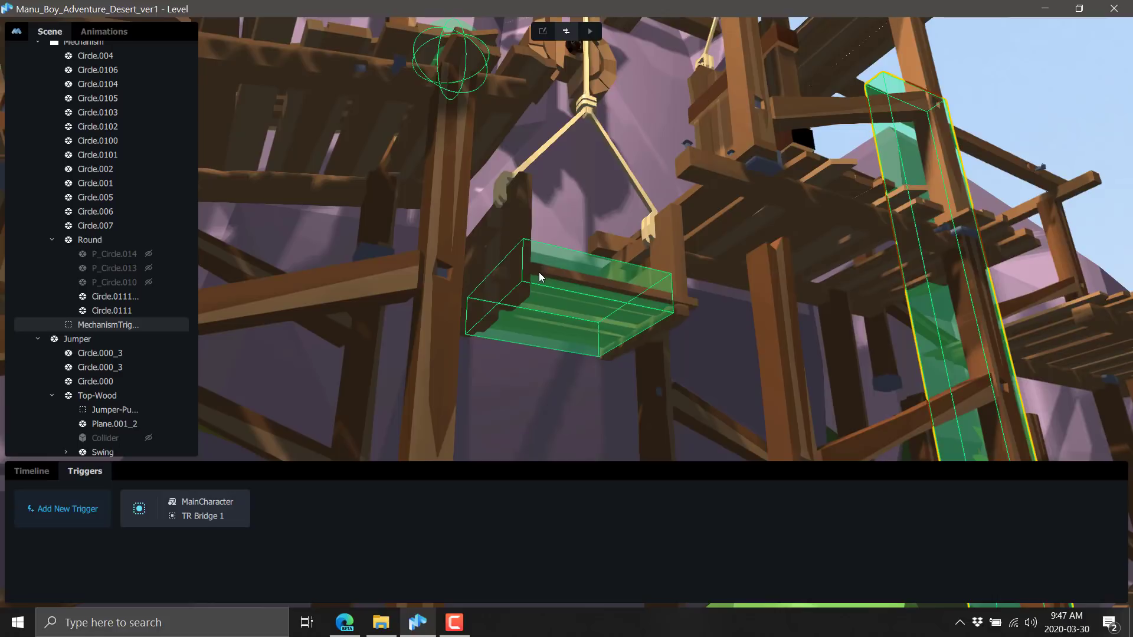
click(543, 32)
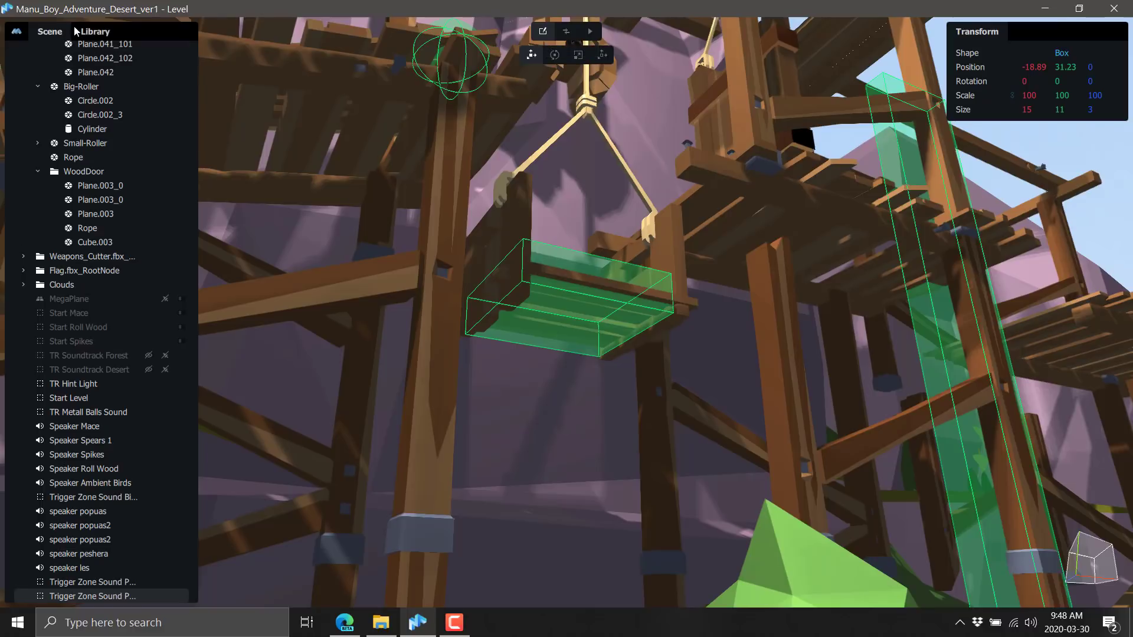
- Inspect the properties of the Gravity, Sky and Sun objects at the end of the scene hierarchy
scroll(107, 334, down, 4)
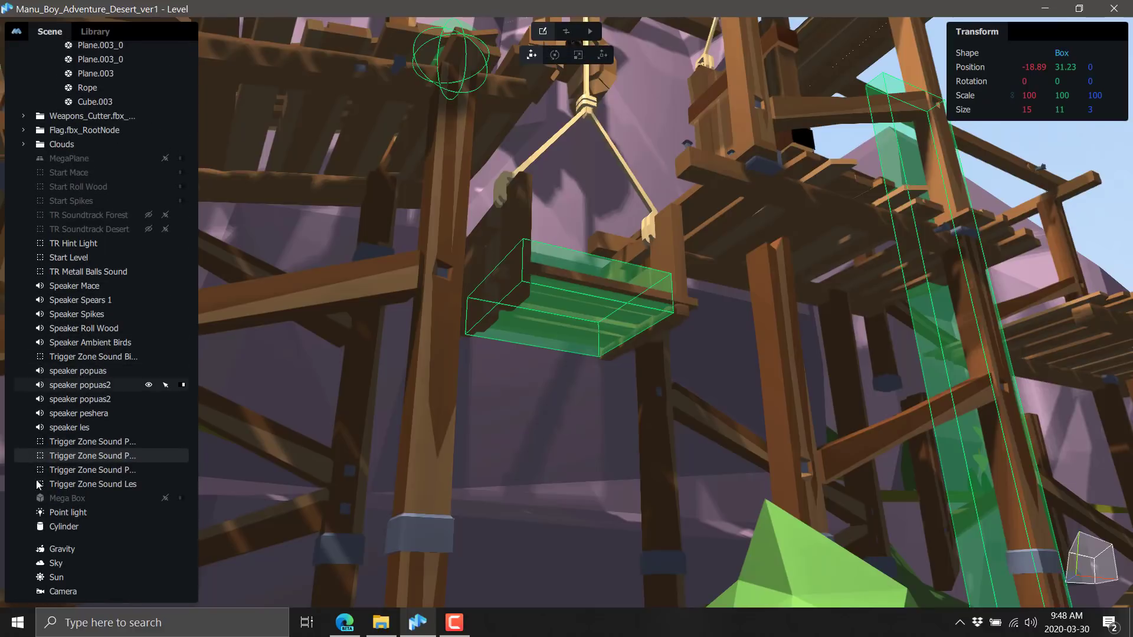
click(62, 550)
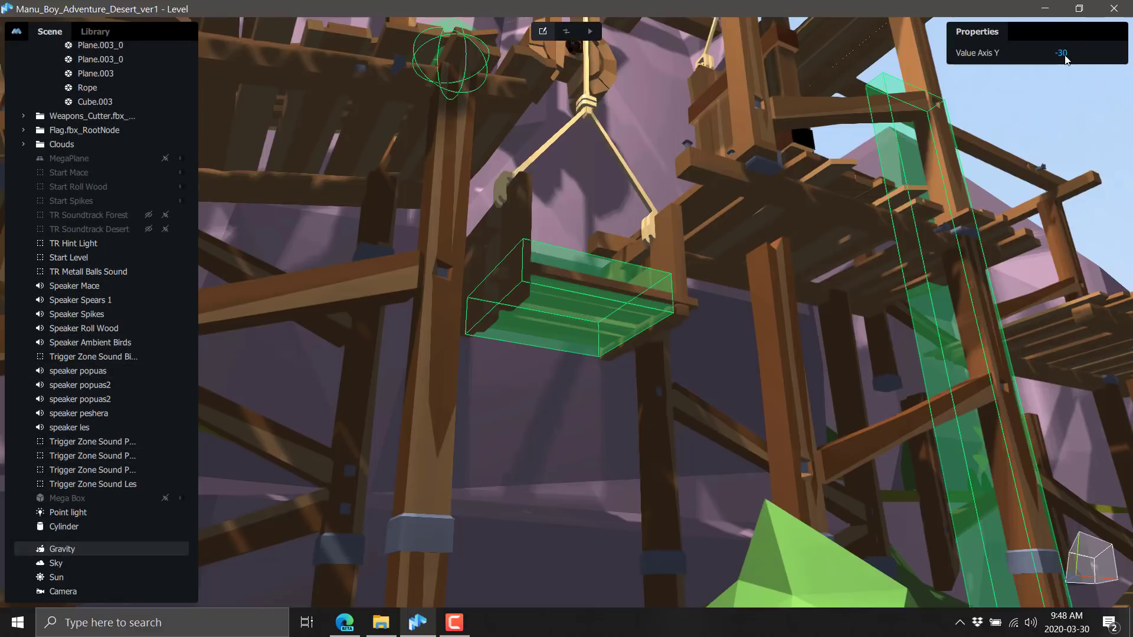
click(62, 571)
click(61, 563)
click(62, 571)
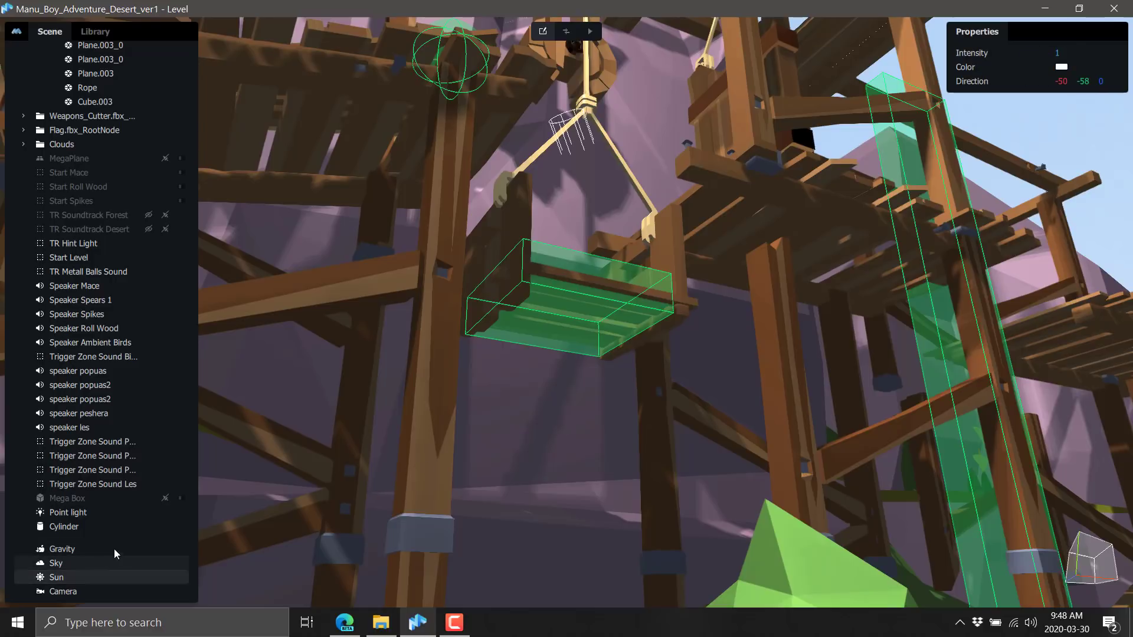
- Select the scene's Camera, show its Postprocess options and look around through the camera preview
click(65, 591)
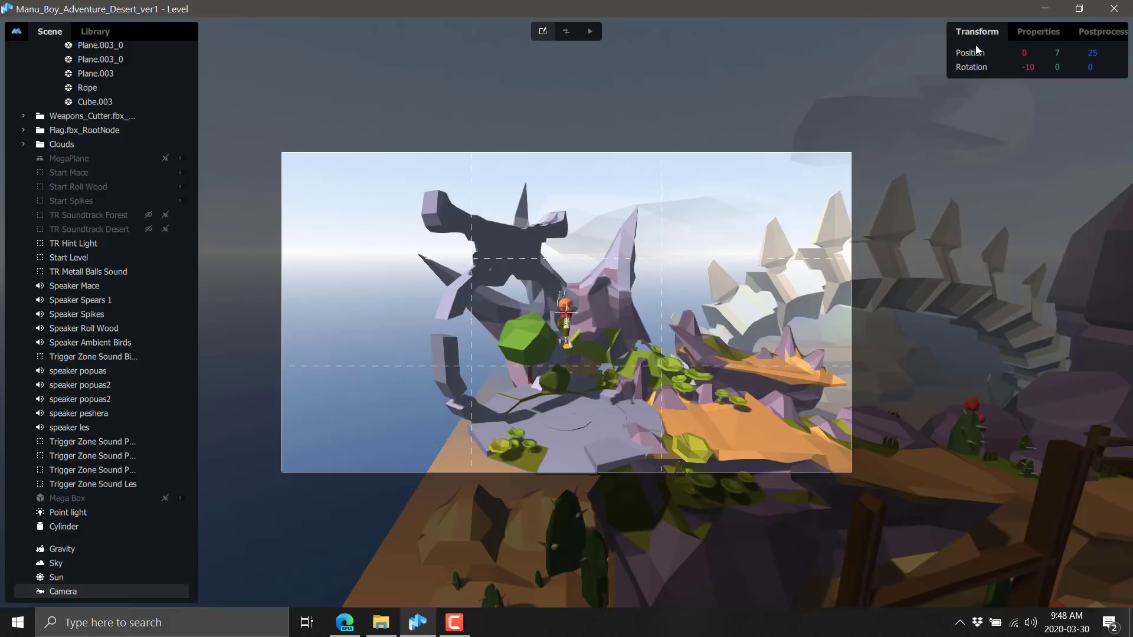
click(1085, 36)
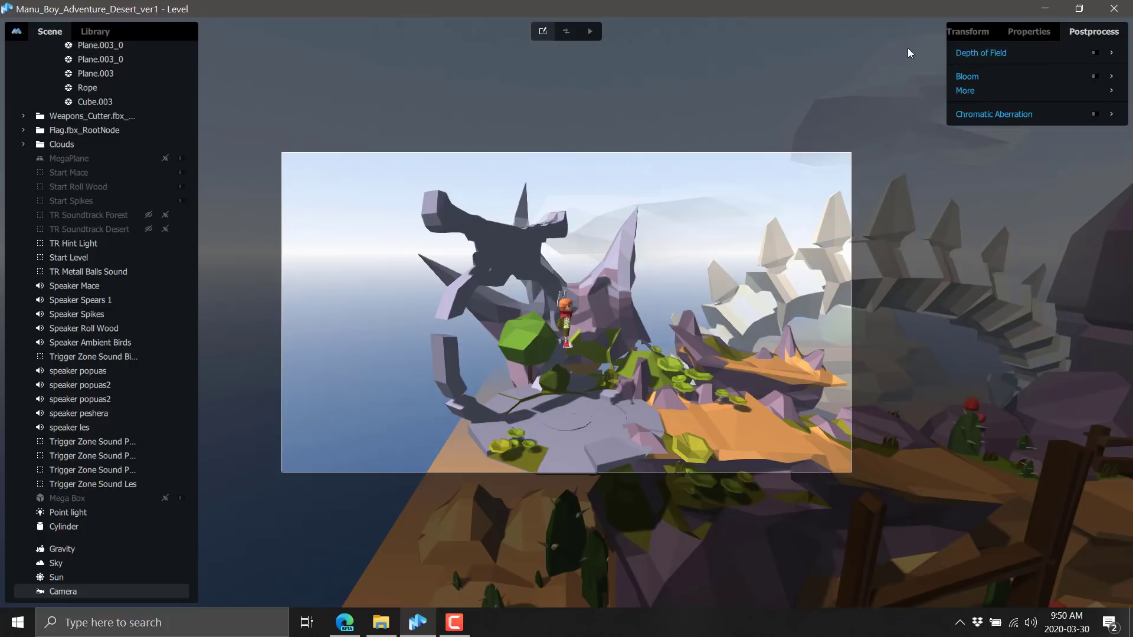
right_drag(676, 260, 692, 278)
right_drag(617, 250, 649, 300)
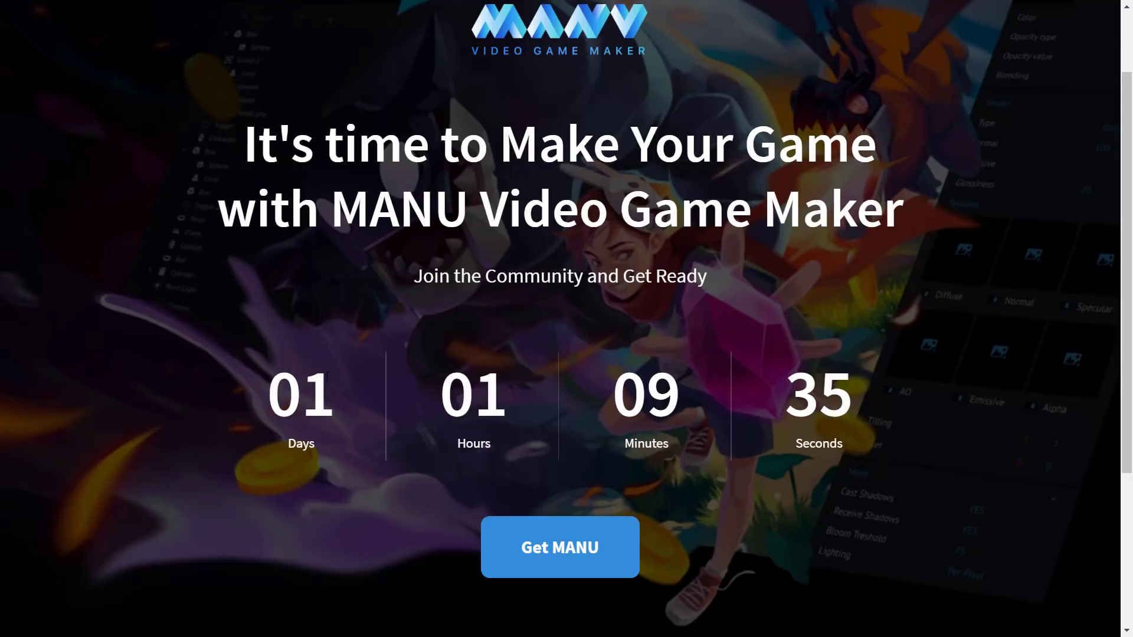
- Look over the manu.co landing page in the browser, including its address and Get MANU link, and return to the Manu editor
scroll(594, 373, up, 2)
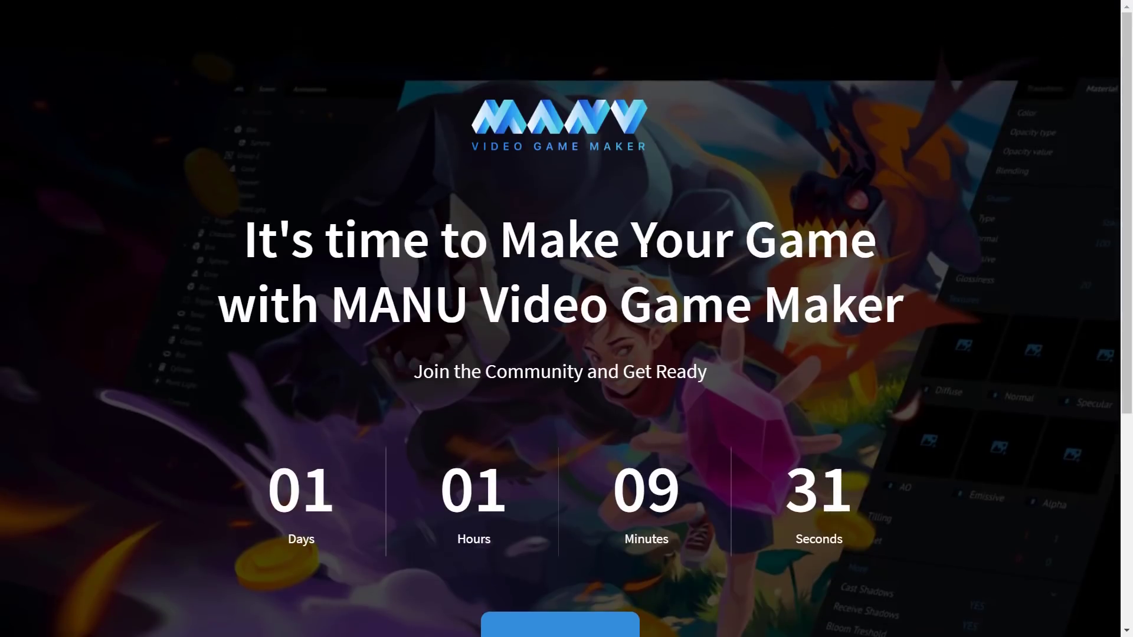
key(F11)
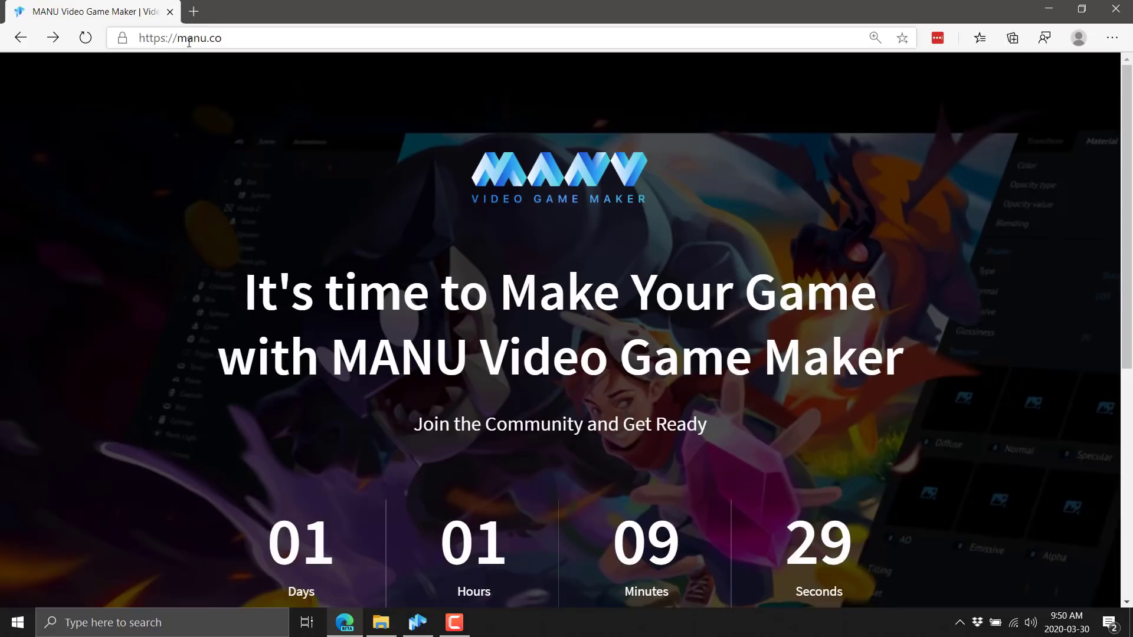
key(F11)
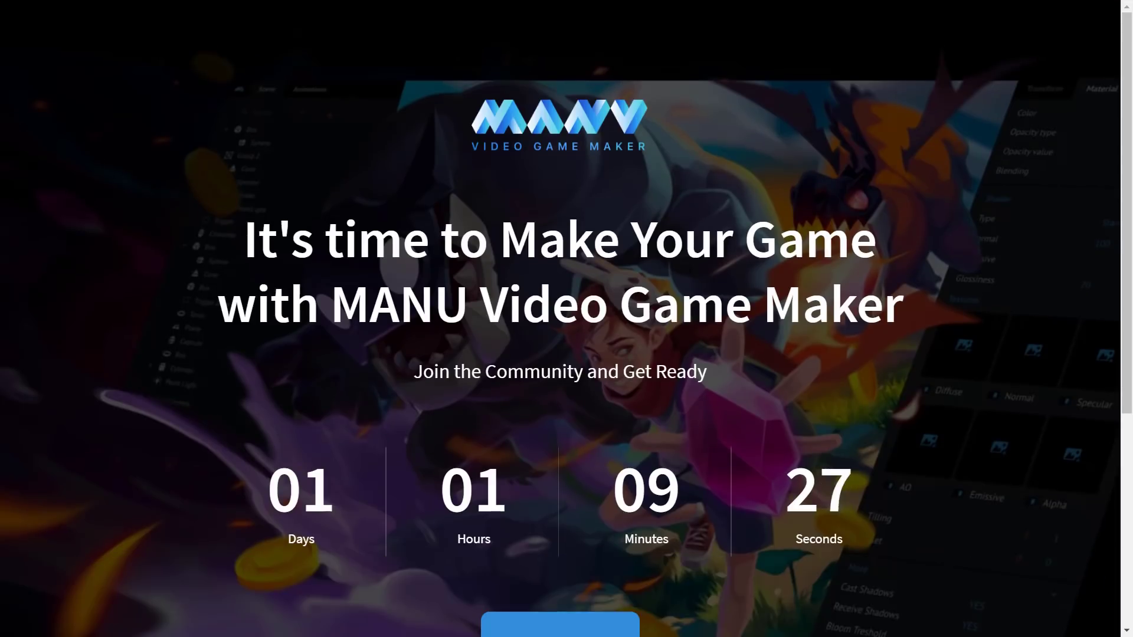
scroll(867, 295, down, 5)
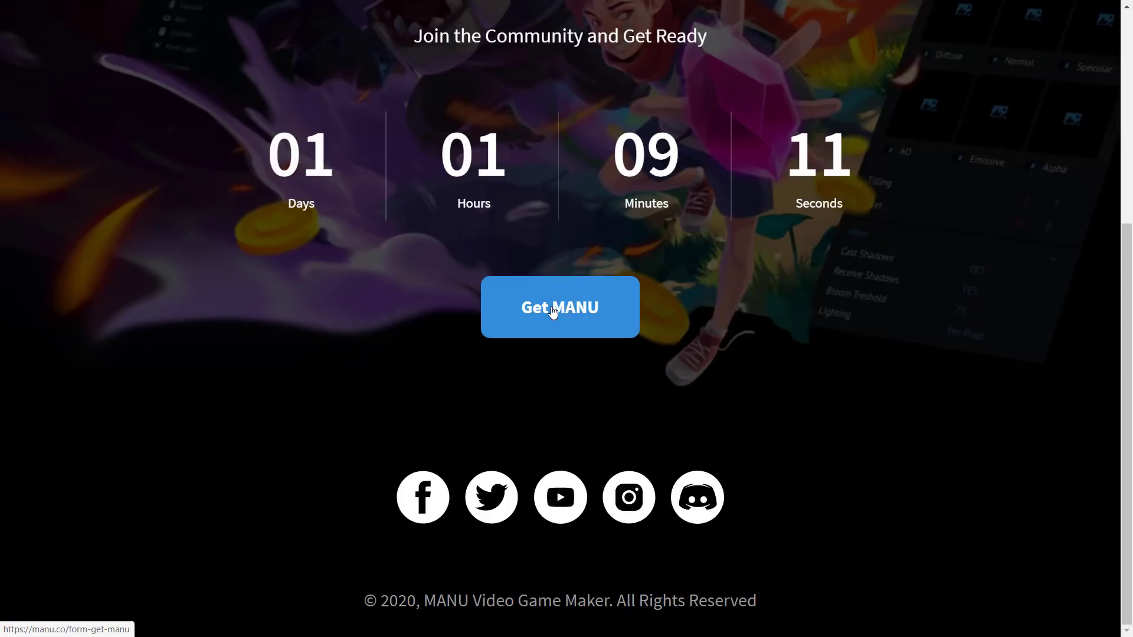
scroll(741, 340, up, 5)
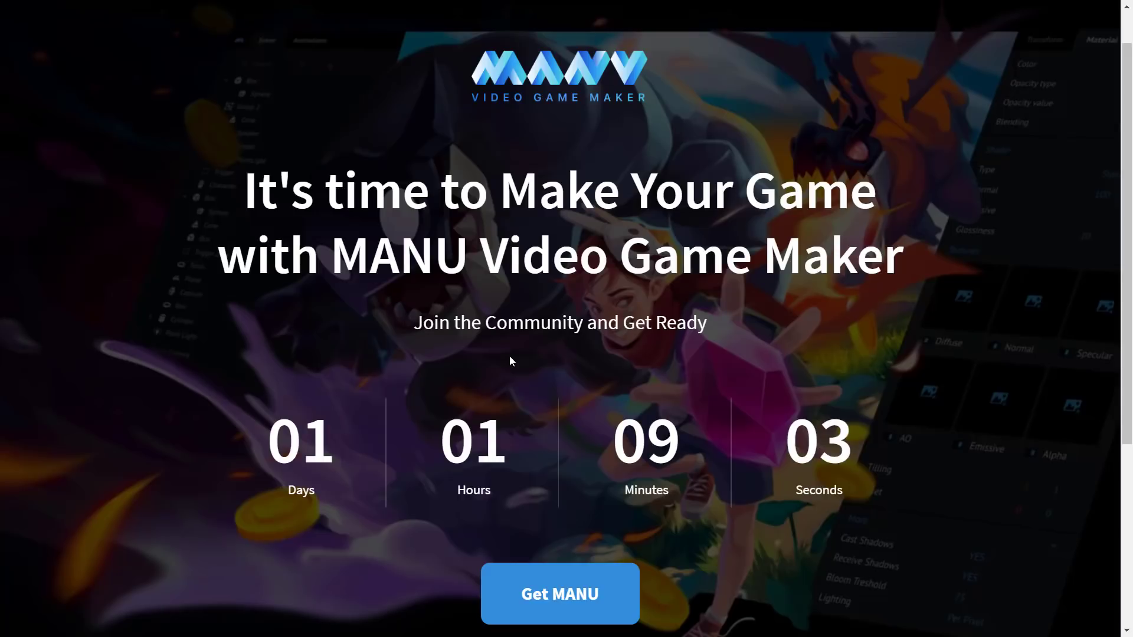
scroll(511, 355, up, 1)
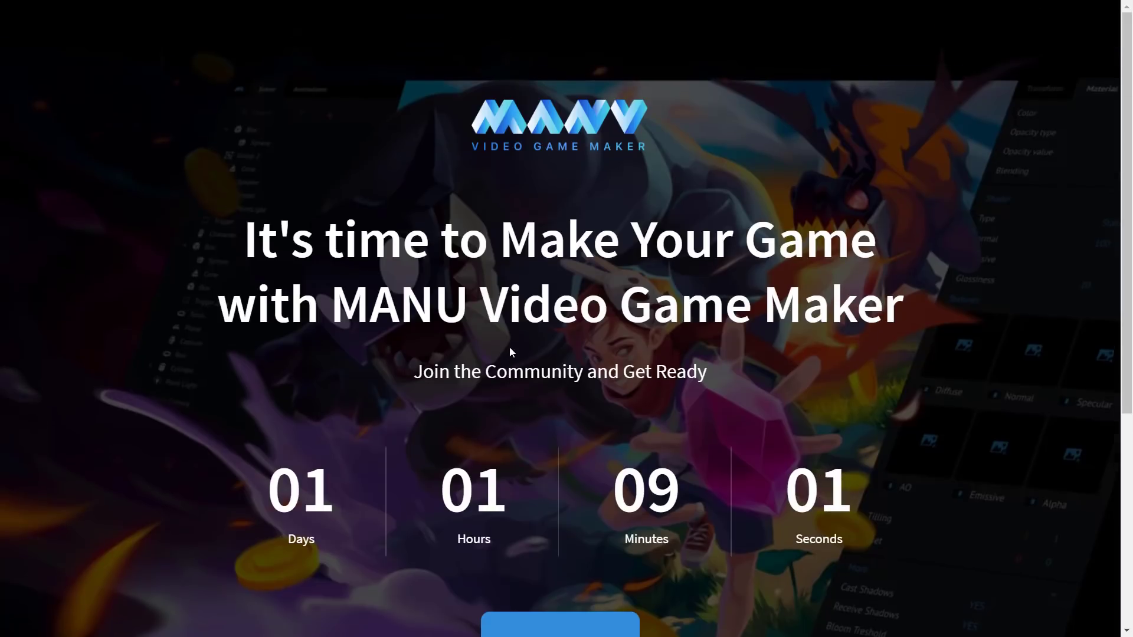
key(alt+Tab)
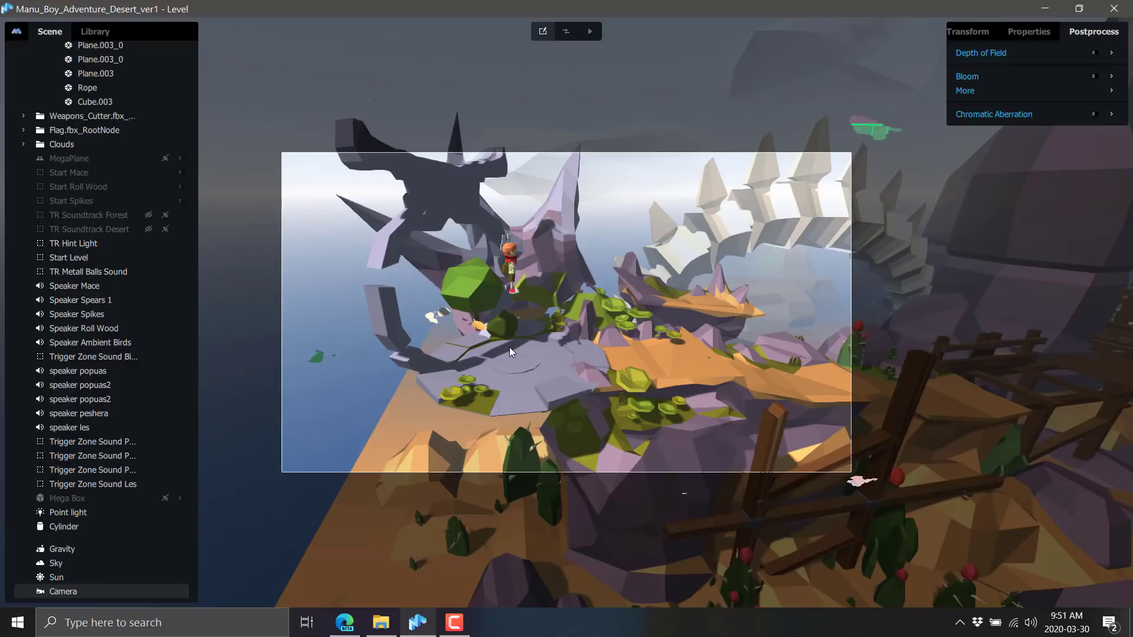